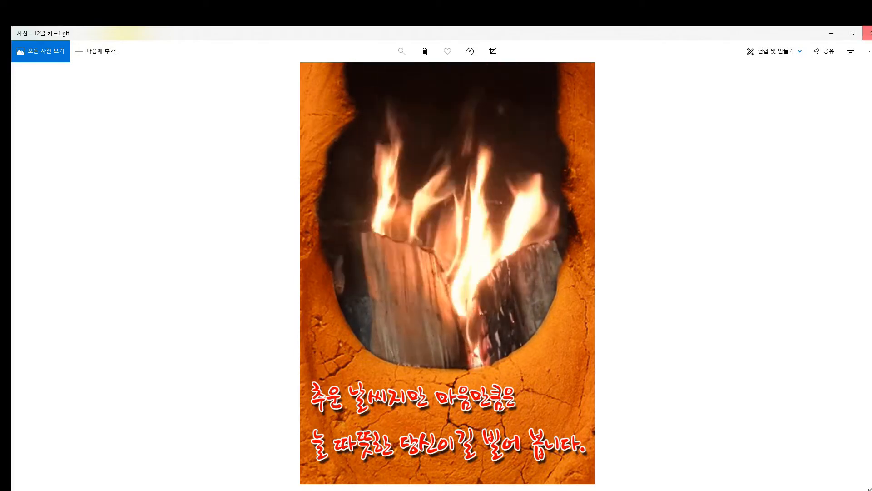
# Step: View the finished animated cards 12월-카드1.gif and 12월-카드2.gif, closing each one after viewing
pyautogui.click(869, 33)
pyautogui.press('Return')
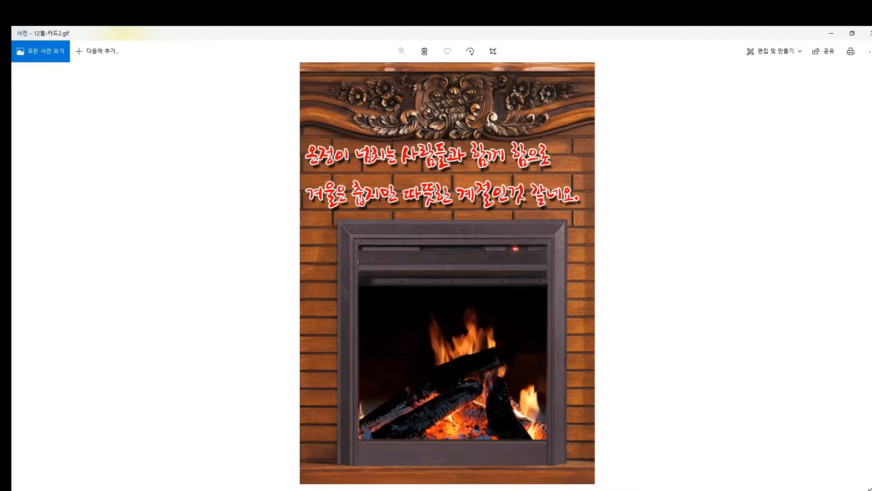
pyautogui.click(870, 34)
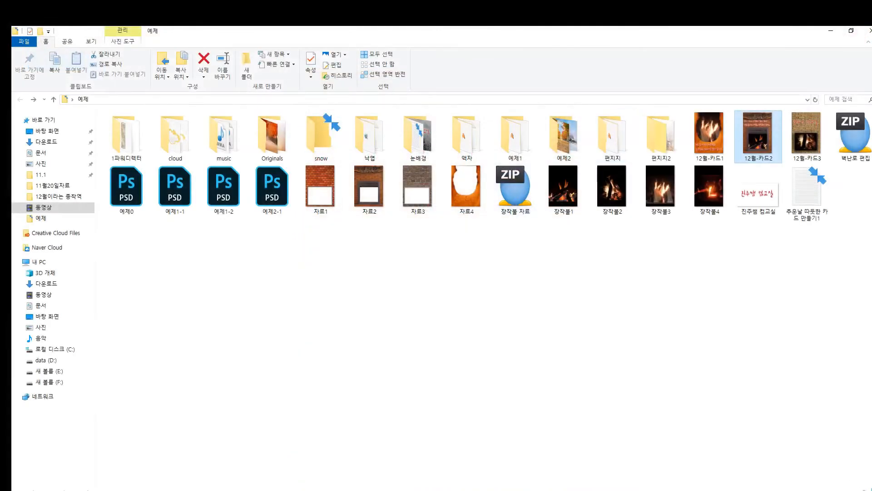
# Step: Switch to the blog, open the post 추운날 따뜻한 카드 만들기1 from the 5애니메이션 강의 category, and show its attached files
pyautogui.click(831, 31)
pyautogui.scroll(4, 443, 286)
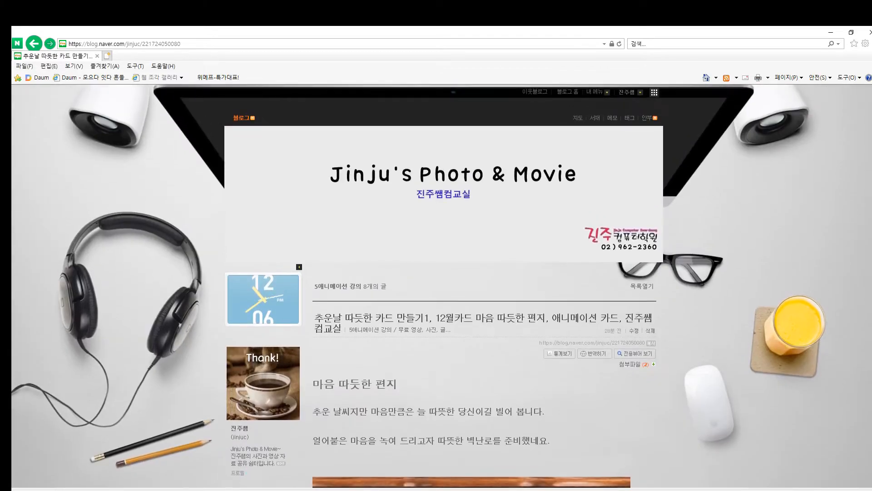
pyautogui.scroll(-8, 442, 285)
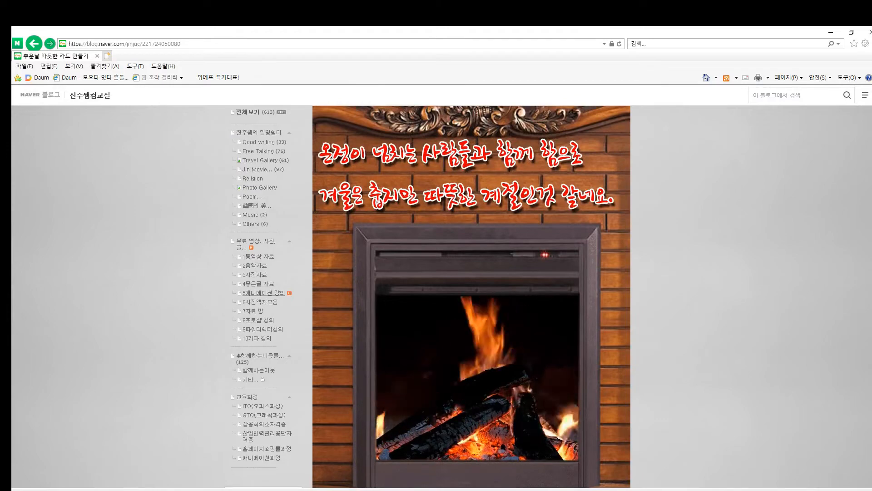
pyautogui.click(263, 293)
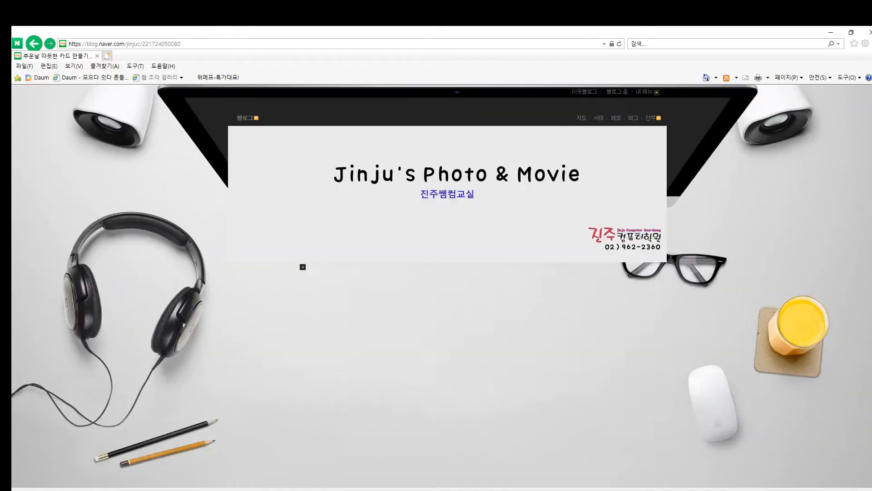
pyautogui.scroll(-15, 442, 287)
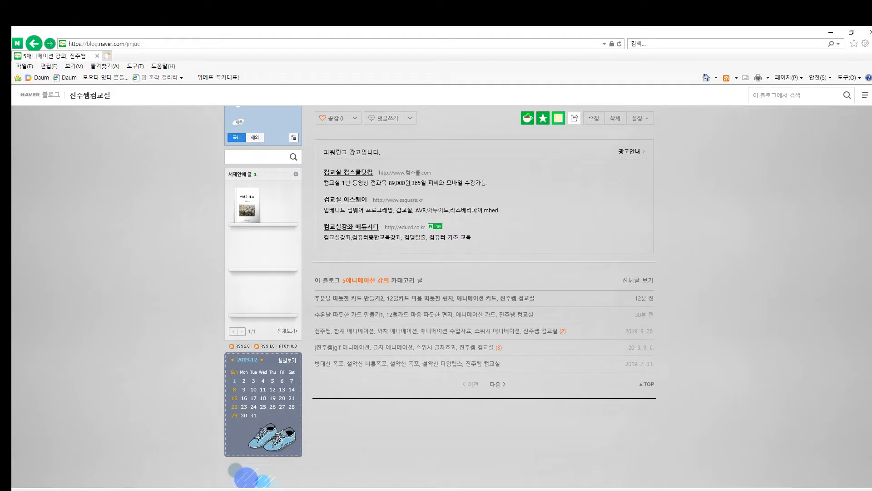
pyautogui.click(423, 315)
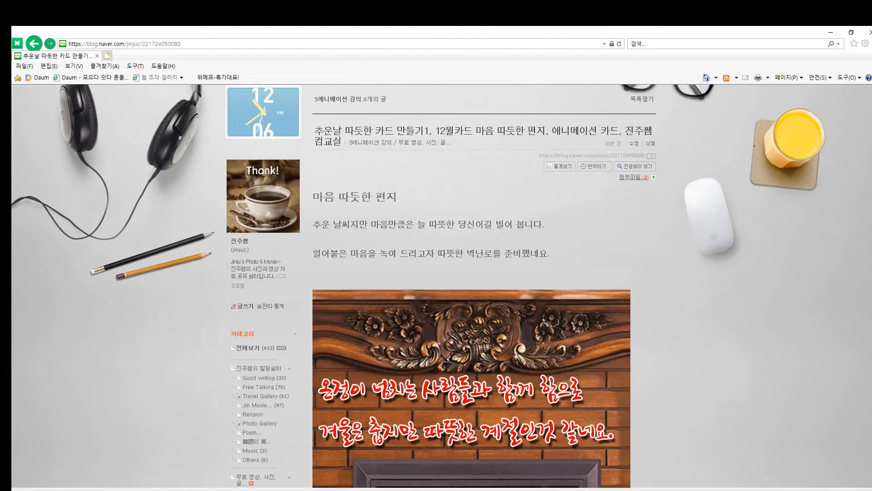
pyautogui.click(632, 177)
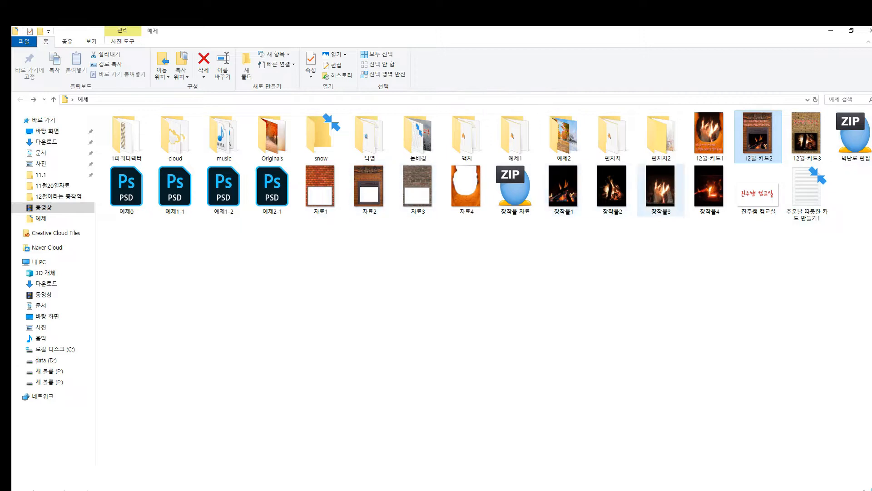
# Step: View the firewood animations 장작불1.gif through 장작불4.gif in the 예제 folder and close the viewer
pyautogui.doubleClick(563, 186)
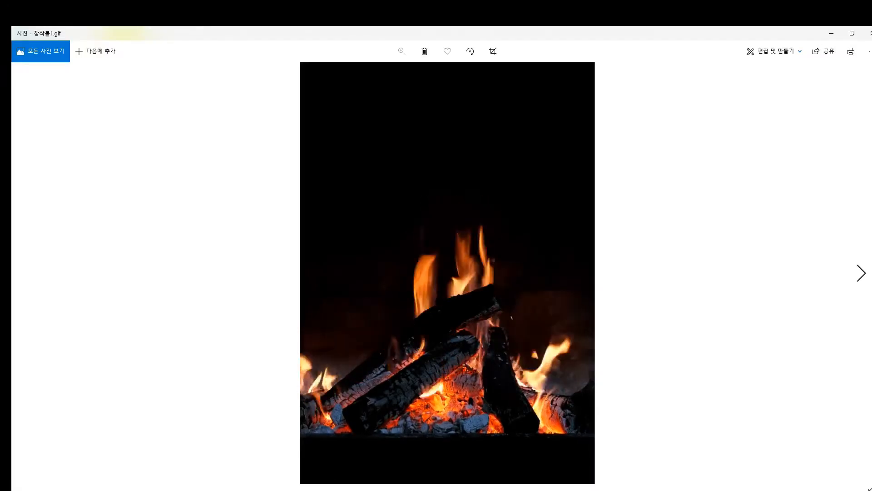
pyautogui.press('Right')
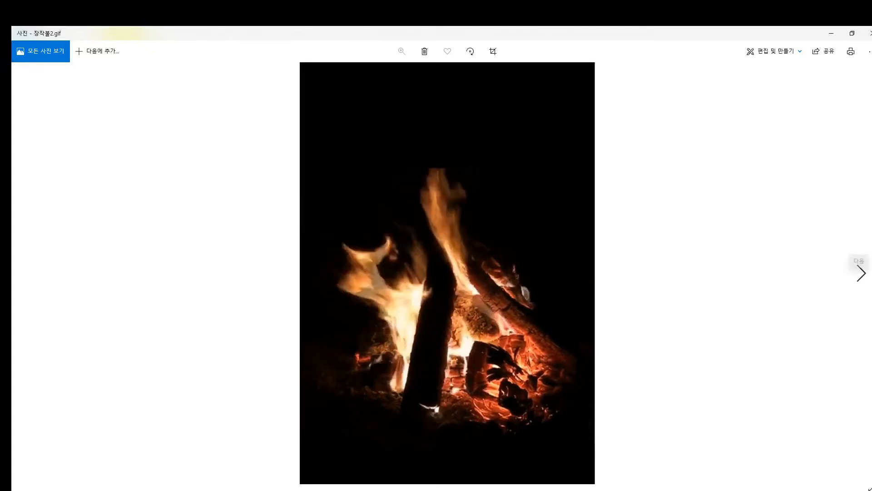
pyautogui.click(861, 273)
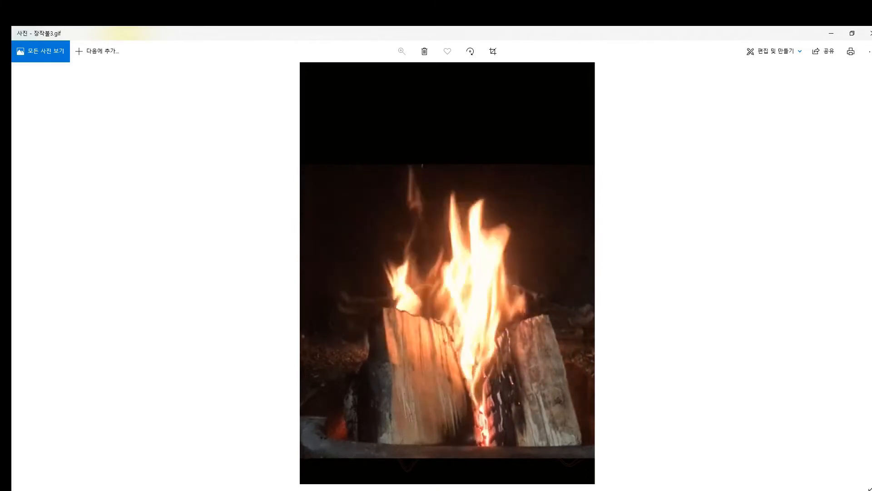
pyautogui.click(861, 272)
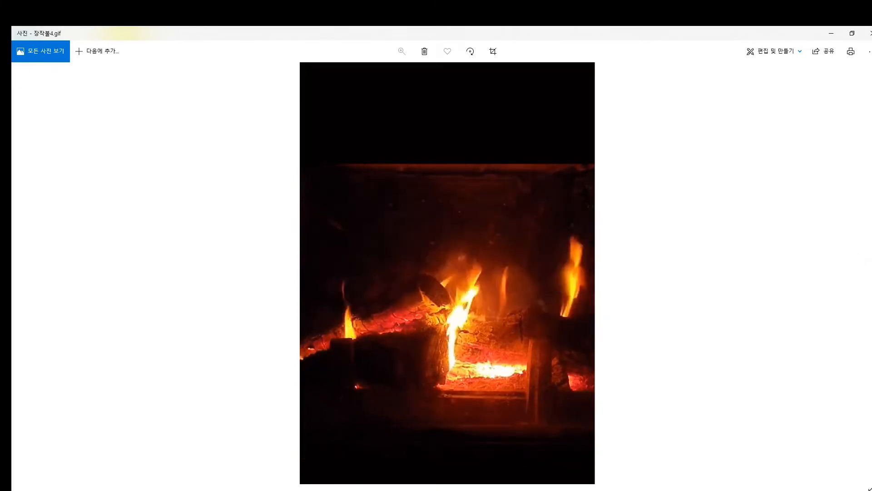
pyautogui.hotkey('alt', 'F4')
pyautogui.click(564, 291)
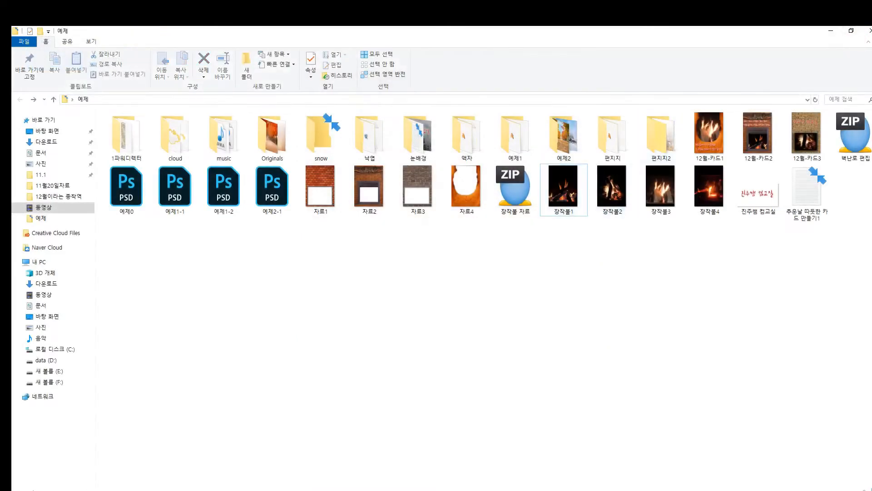
# Step: Switch to Photoshop and open 장작불1.gif from the 예제 folder
pyautogui.hotkey('alt', 'Tab')
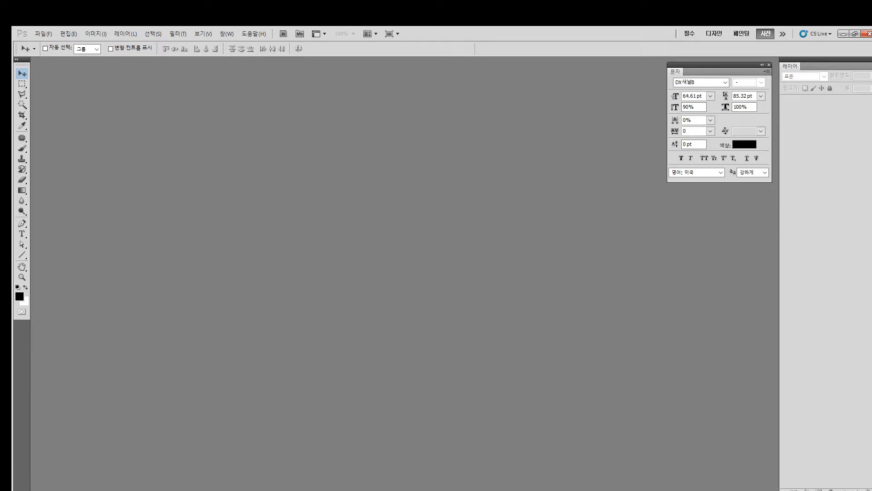
pyautogui.press('alt')
pyautogui.press('f')
pyautogui.press('Down')
pyautogui.press('Return')
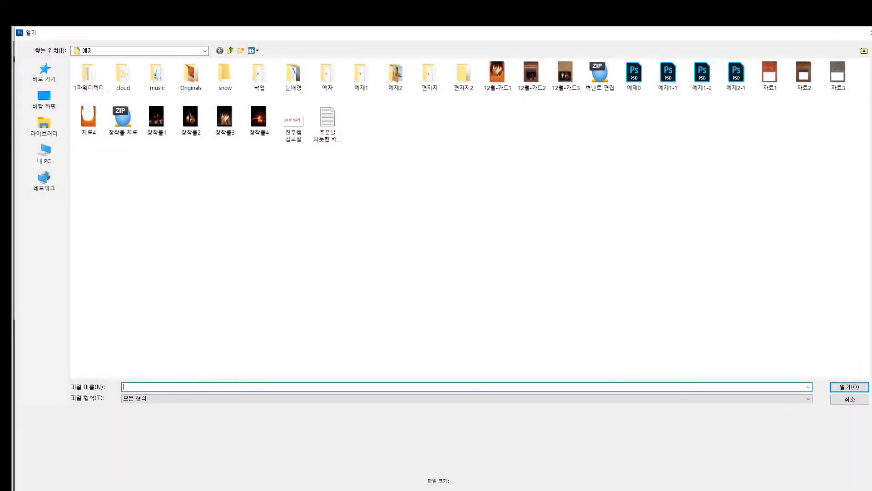
pyautogui.click(156, 119)
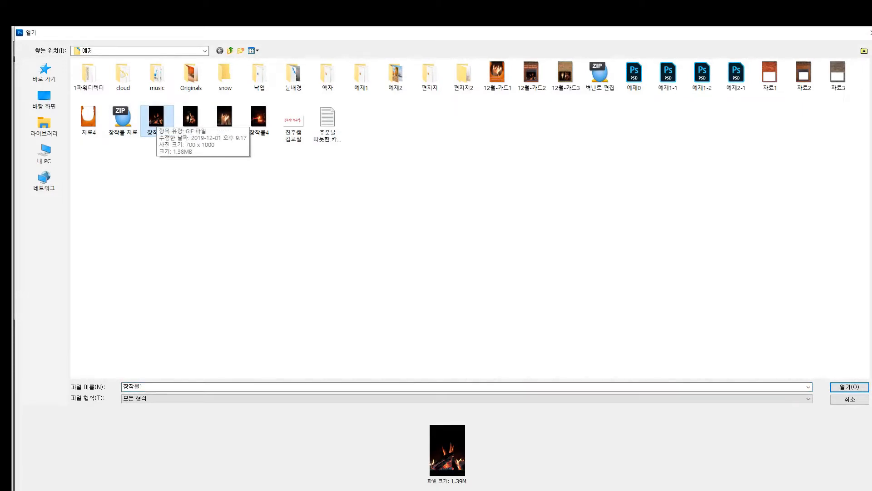
pyautogui.press('Return')
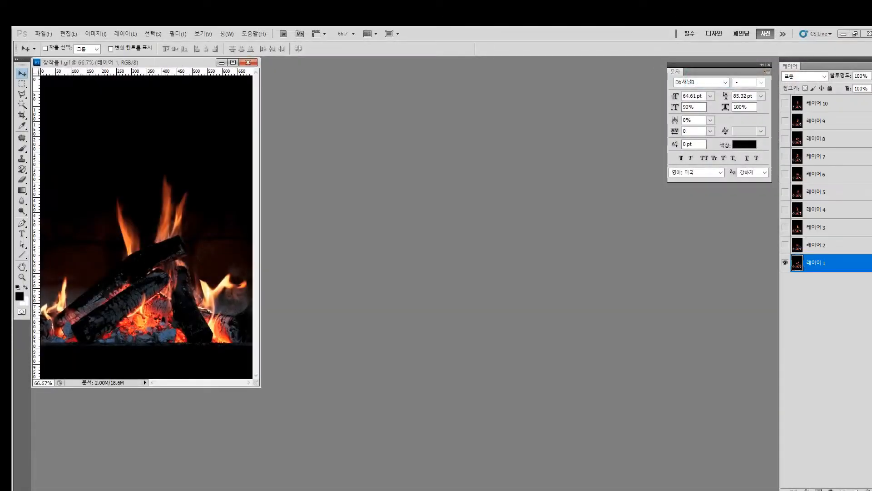
# Step: Combine all ten layers of 장작불1.gif into one layer group
pyautogui.moveTo(174, 62); pyautogui.dragTo(197, 70)
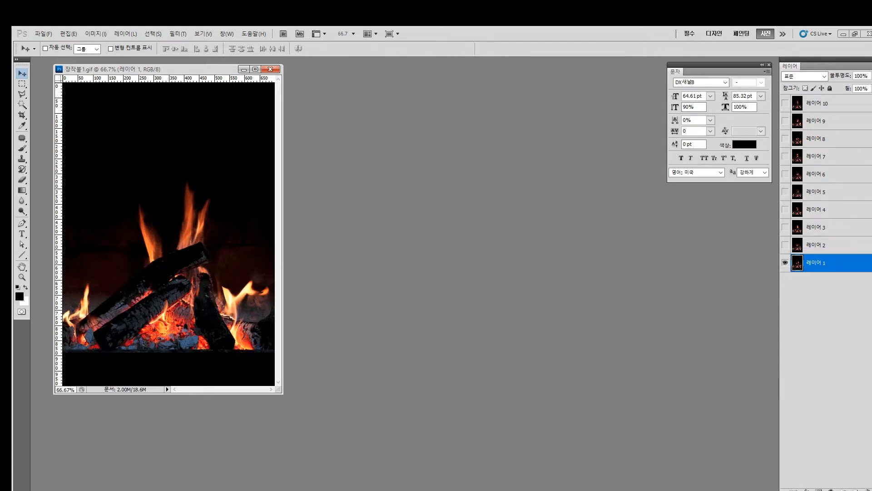
pyautogui.hotkey('ctrl', 'alt', 'a')
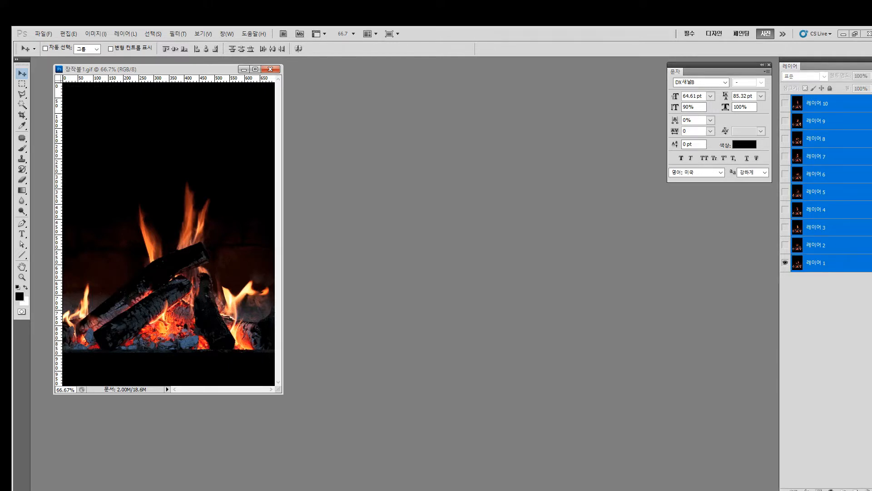
pyautogui.hotkey('ctrl', 'g')
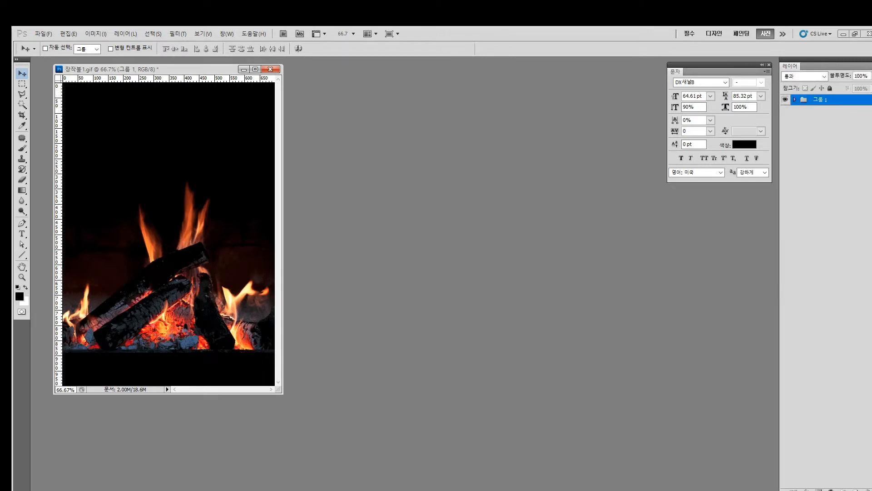
pyautogui.moveTo(190, 69); pyautogui.dragTo(212, 71)
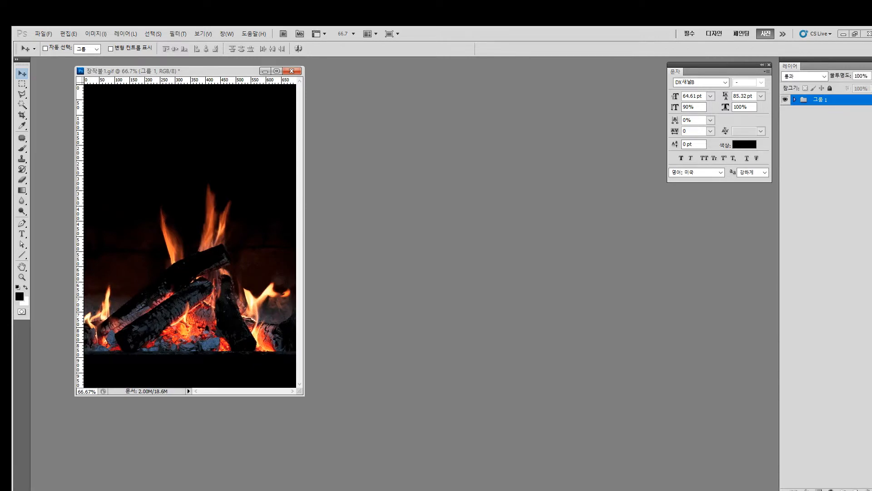
# Step: Open 자료1.png from the 예제 folder and place its window beside the fire image
pyautogui.click(44, 34)
pyautogui.click(49, 48)
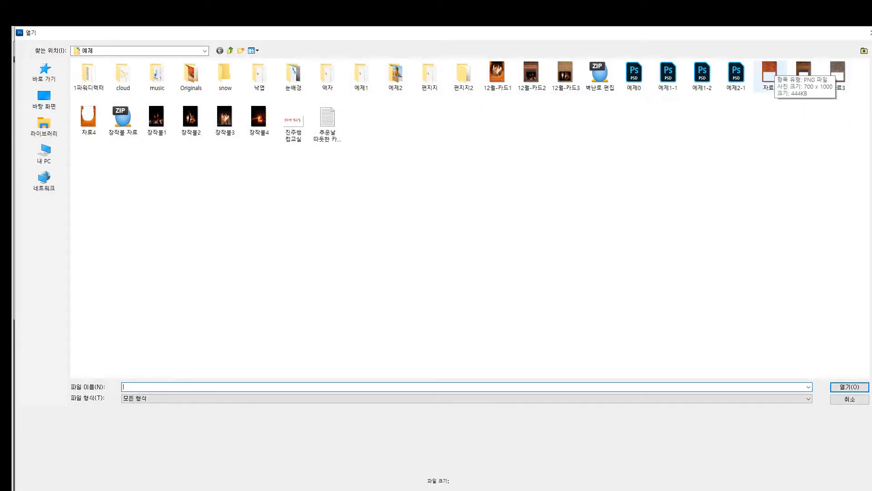
pyautogui.click(769, 72)
pyautogui.press('Return')
pyautogui.moveTo(136, 73); pyautogui.dragTo(430, 74)
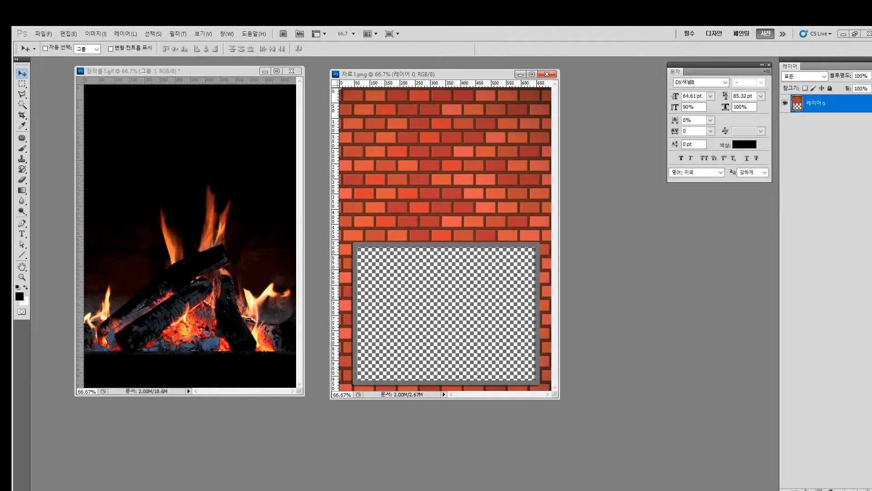
# Step: Check the pixel width and height of 자료1.png with Image Size
pyautogui.moveTo(371, 73); pyautogui.dragTo(373, 78)
pyautogui.rightClick(373, 78)
pyautogui.click(404, 93)
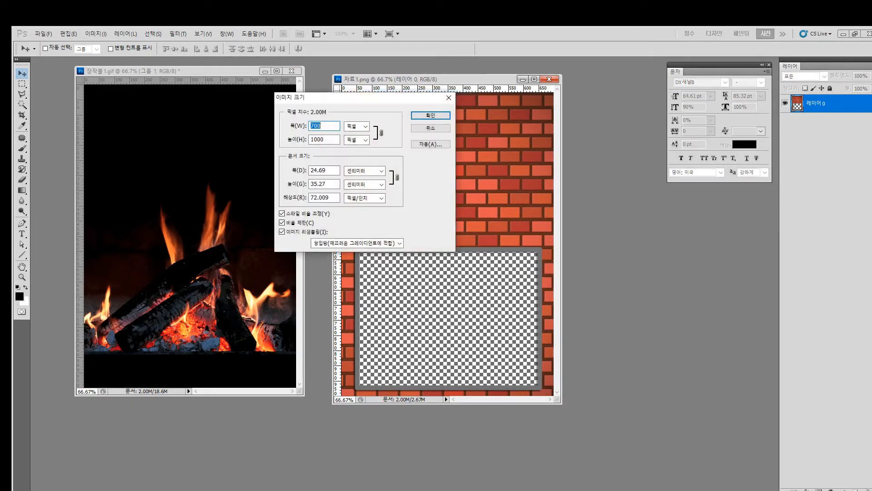
pyautogui.click(324, 139)
pyautogui.press('Return')
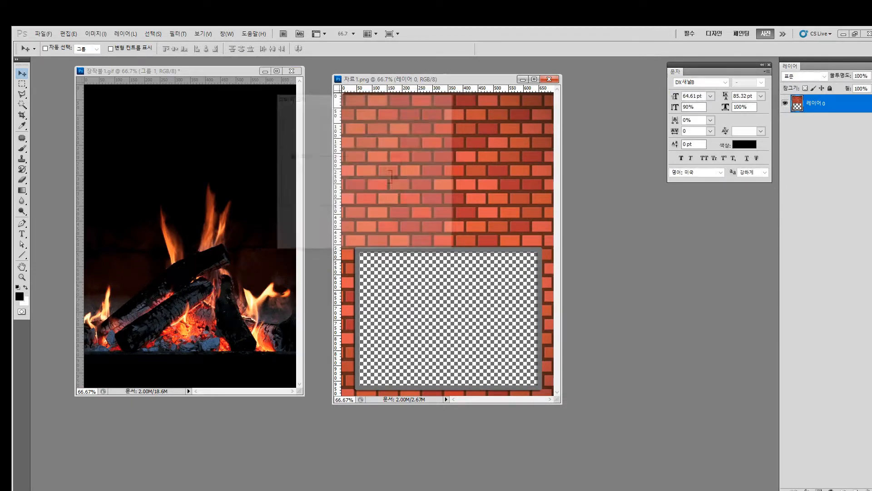
pyautogui.moveTo(459, 79); pyautogui.dragTo(448, 75)
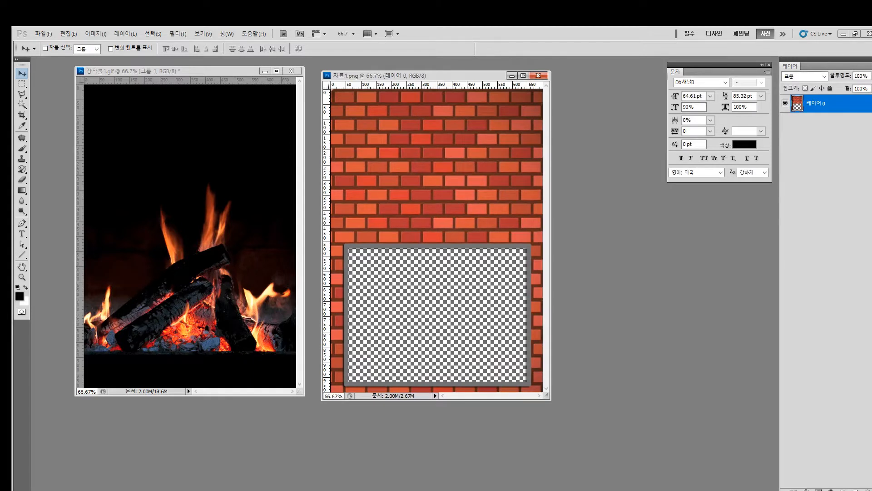
# Step: Copy the whole brick frame image from 자료1.png, close that file, and paste it above the fire group in 장작불1.gif
pyautogui.hotkey('ctrl', 'a')
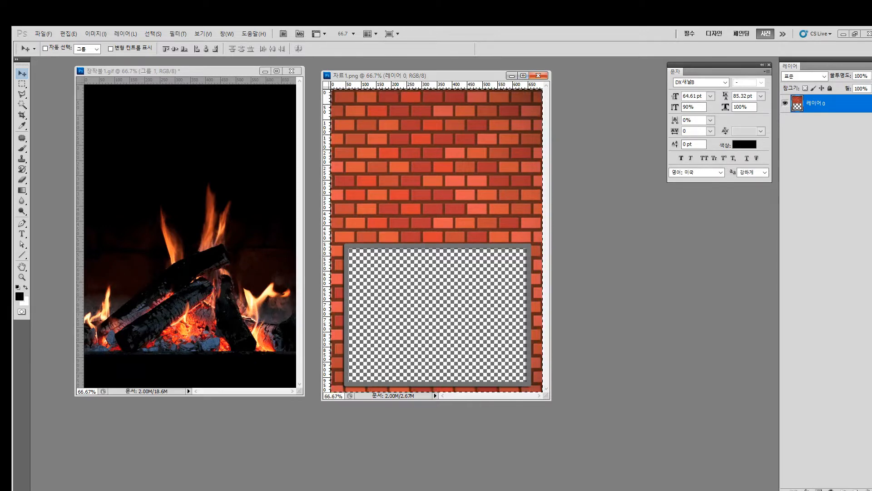
pyautogui.hotkey('ctrl', 'w')
pyautogui.moveTo(218, 71); pyautogui.dragTo(240, 70)
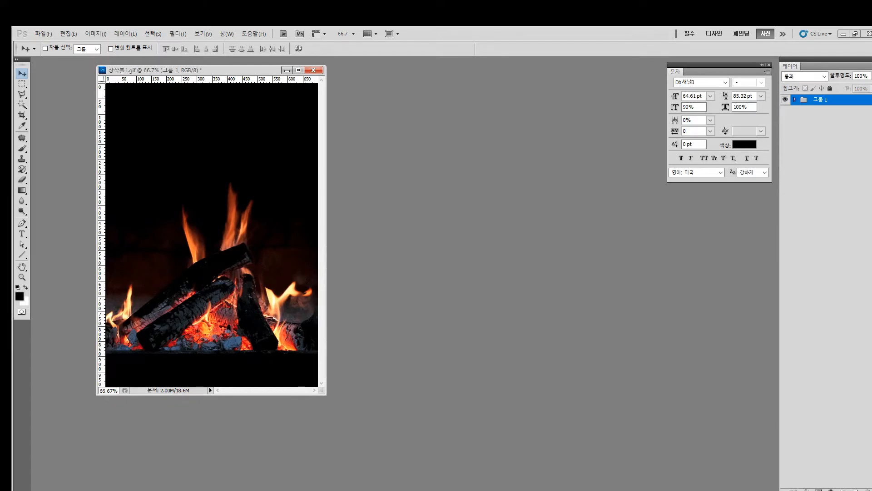
pyautogui.hotkey('ctrl', 'v')
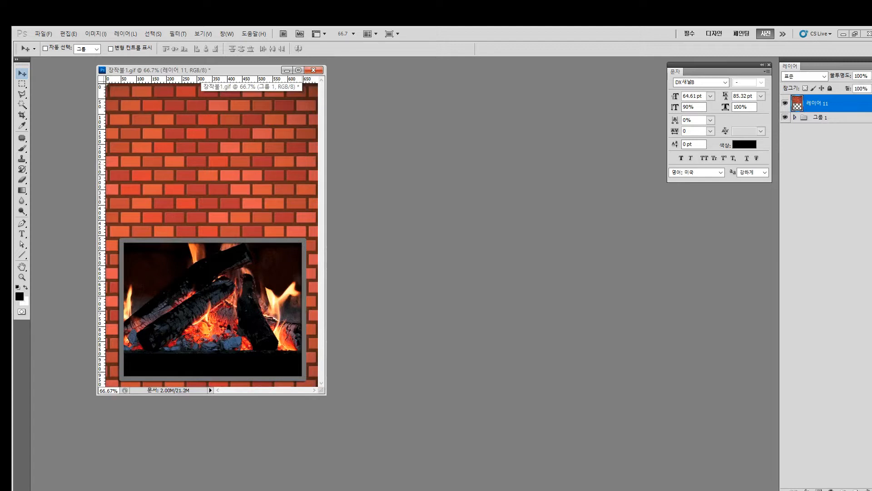
# Step: Show the frame animation timeline, play the fireplace animation as a preview, stop it, and select frame 1
pyautogui.click(226, 34)
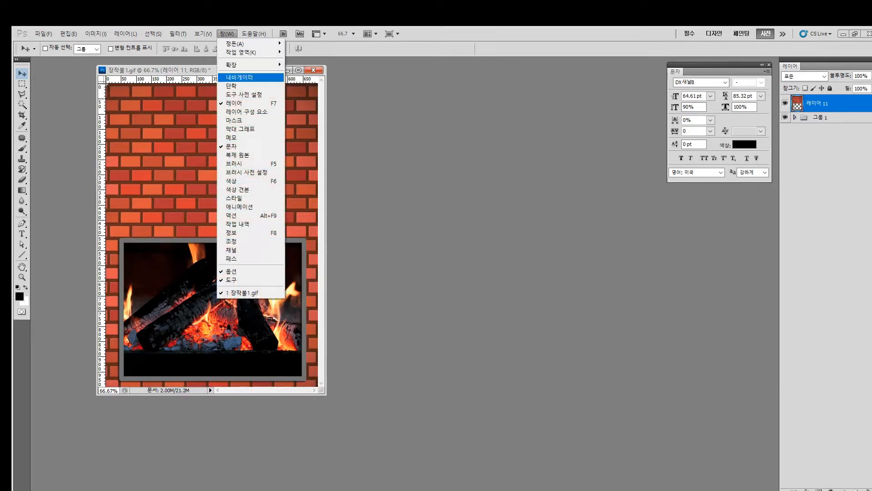
pyautogui.click(240, 207)
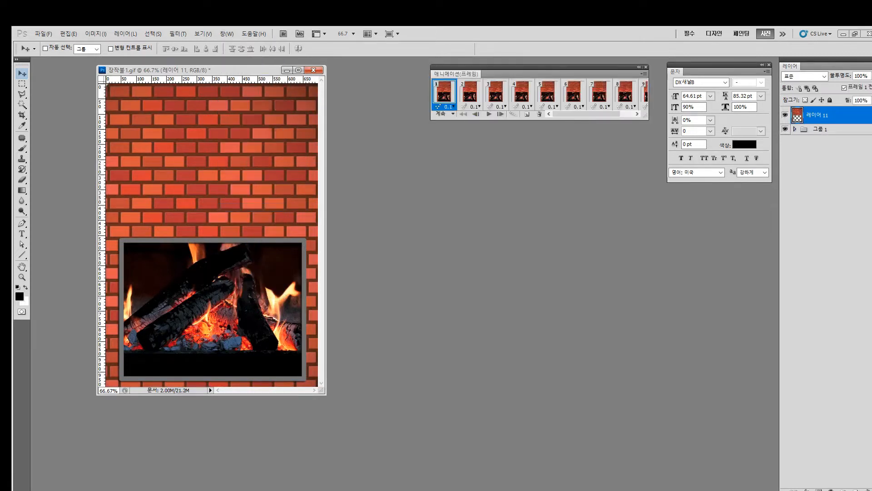
pyautogui.moveTo(523, 67); pyautogui.dragTo(472, 72)
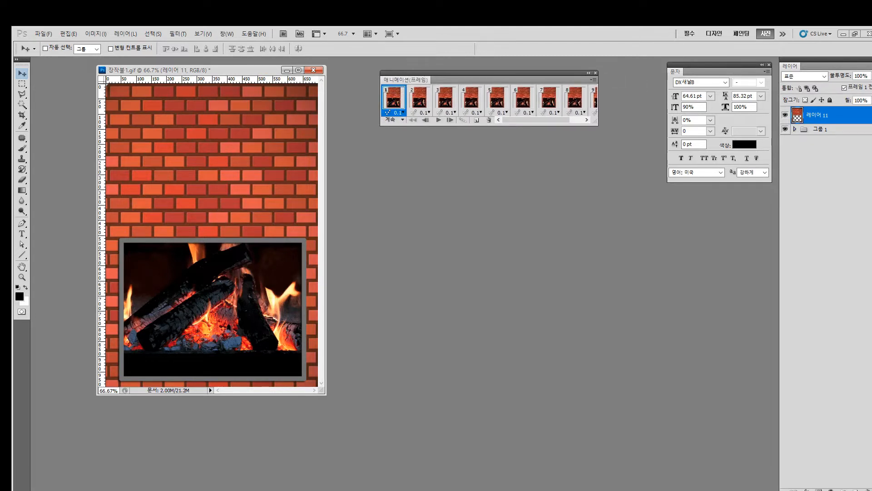
pyautogui.click(438, 120)
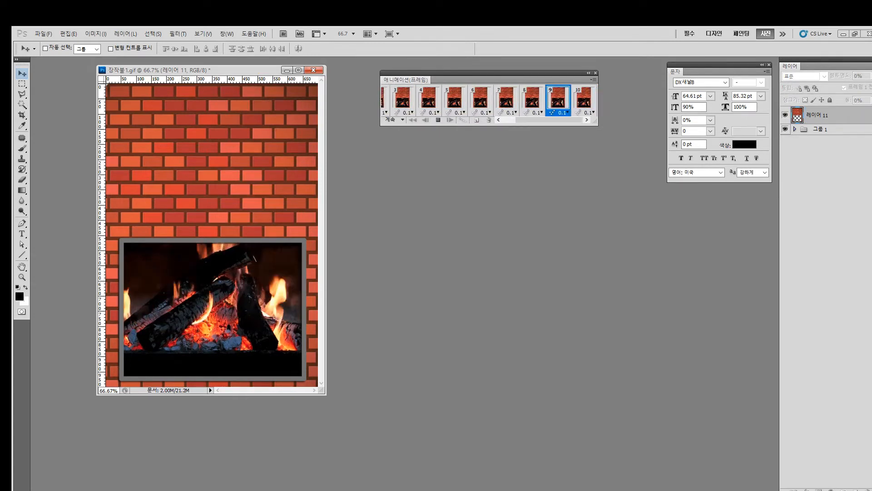
pyautogui.click(438, 120)
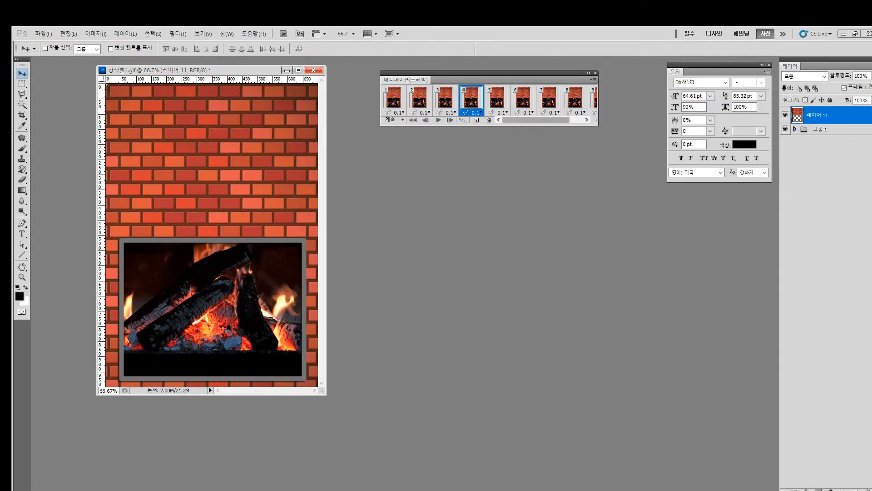
pyautogui.click(393, 98)
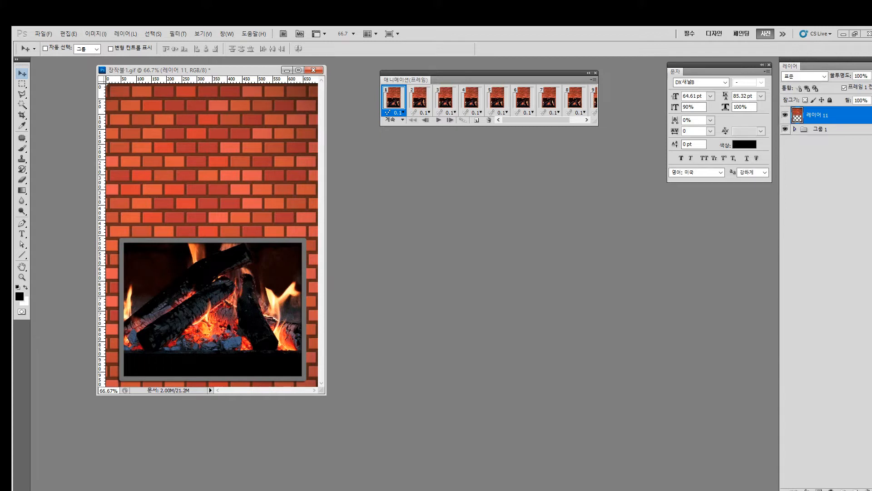
# Step: Free-transform the fire group (그룹 1) and move it straight down about 91 px so the fire fills the fireplace opening
pyautogui.click(817, 129)
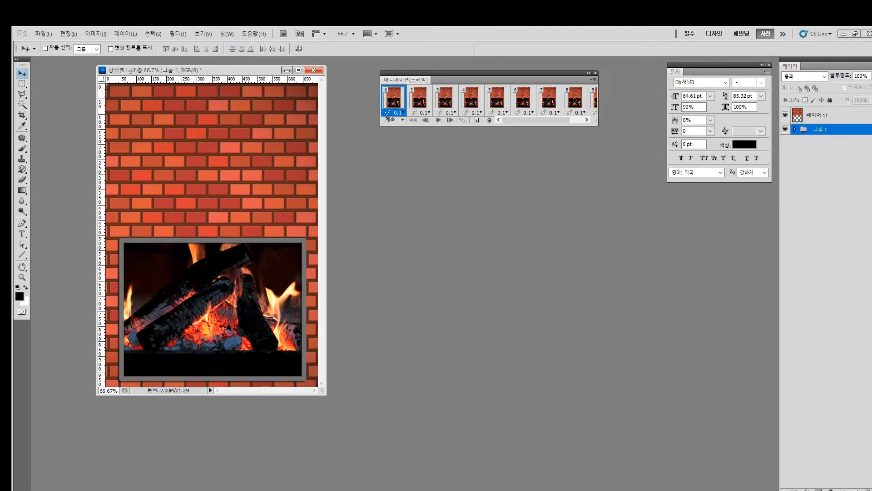
pyautogui.hotkey('ctrl', 't')
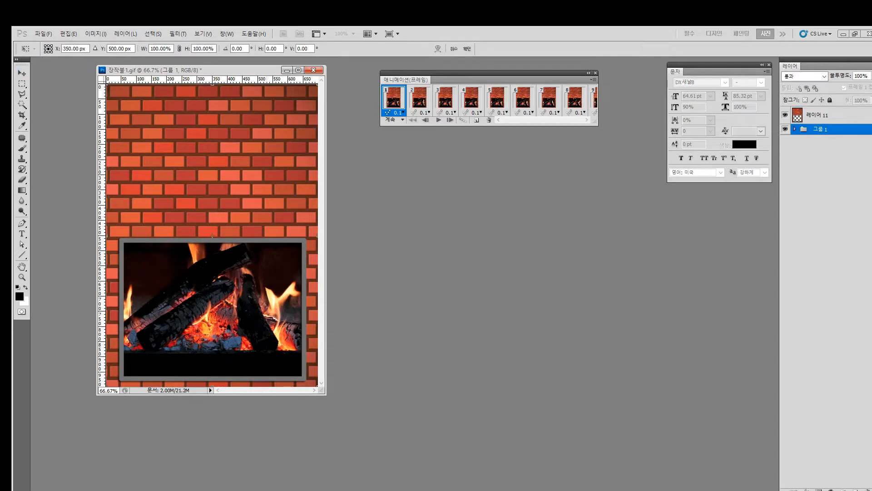
pyautogui.moveTo(212, 236); pyautogui.dragTo(212, 253)
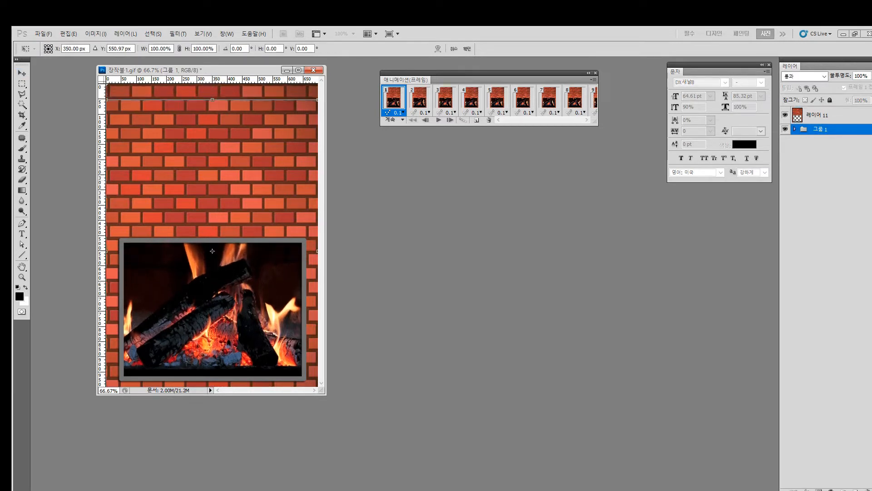
pyautogui.moveTo(212, 253)
pyautogui.mouseDown()
pyautogui.moveTo(212, 244)
pyautogui.moveTo(212, 263)
pyautogui.mouseUp()
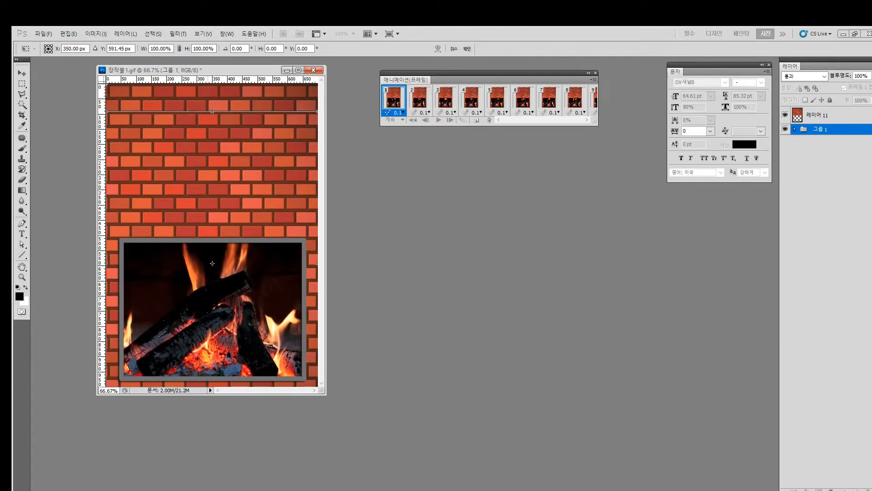
pyautogui.press('Return')
# Step: Preview the animation with the repositioned fire, stop it, and select frame 1 again
pyautogui.press('space')
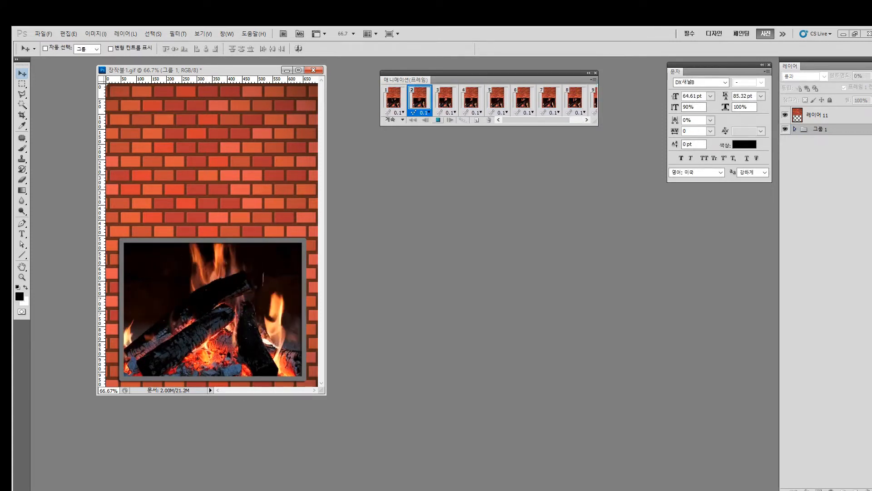
pyautogui.press('space')
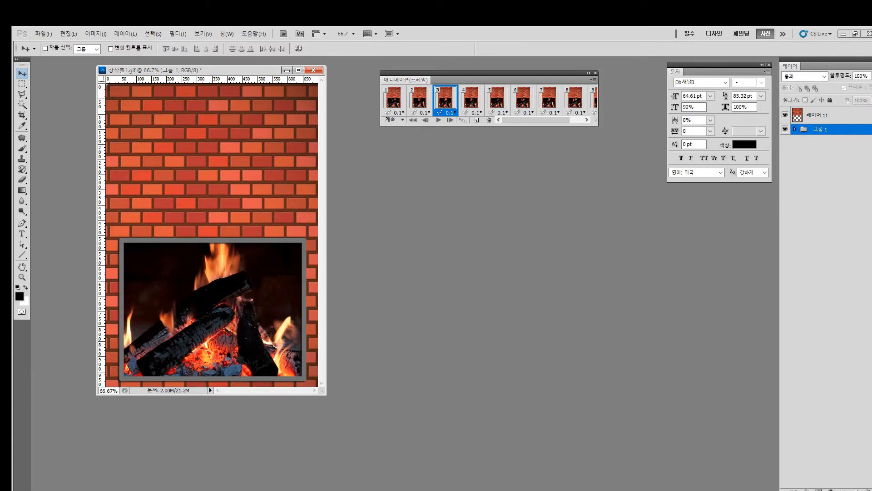
pyautogui.click(393, 97)
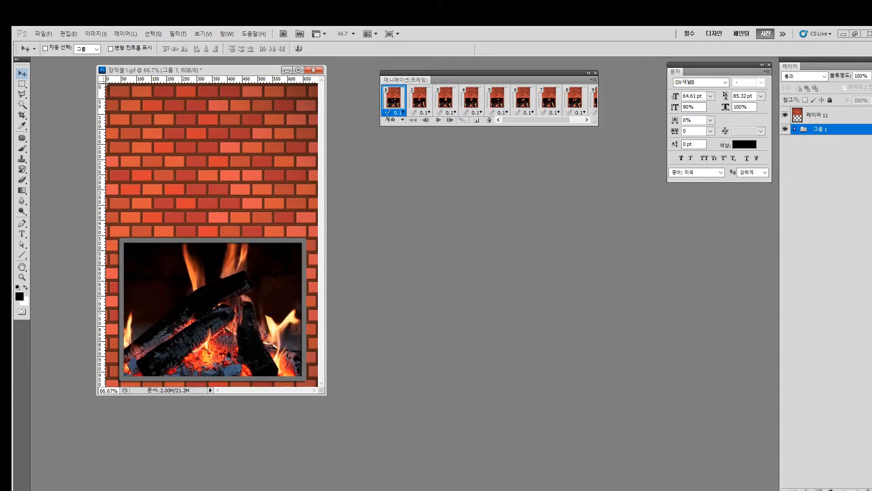
# Step: Switch to the Notepad text, break the first greeting line after "마음만큼은", copy both resulting lines, and minimize Notepad
pyautogui.hotkey('alt', 'Tab')
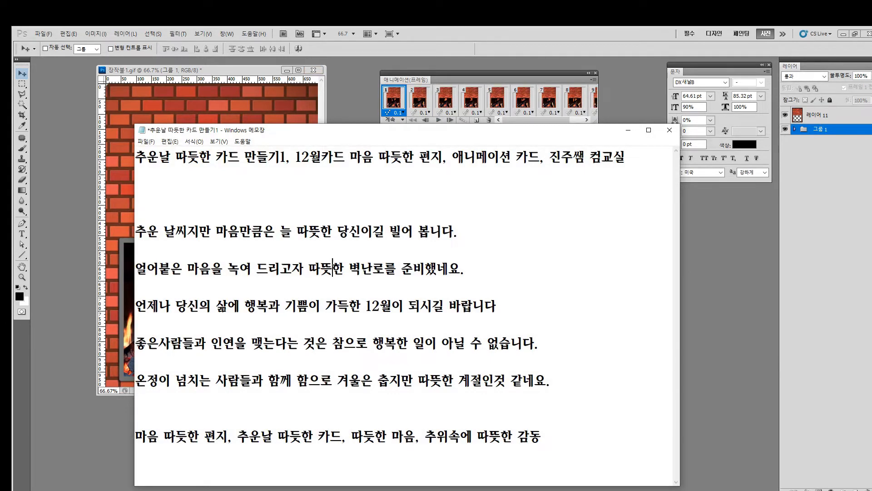
pyautogui.hotkey('alt', 'Tab')
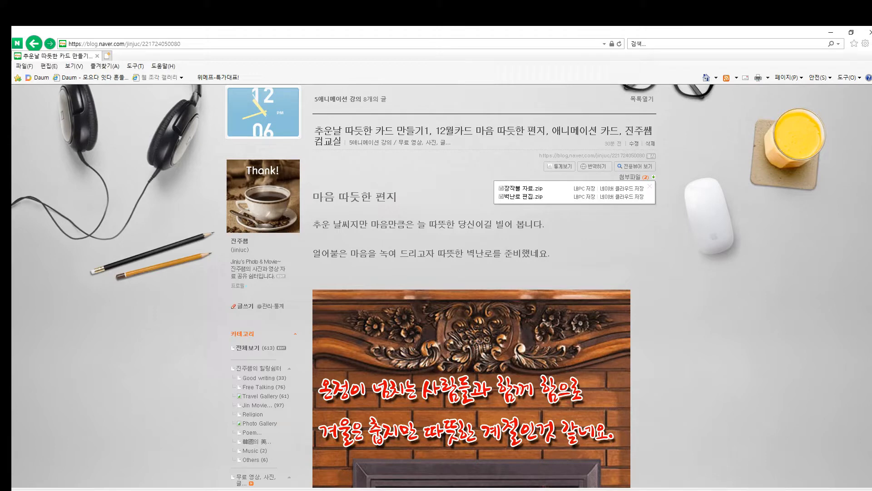
pyautogui.click(831, 32)
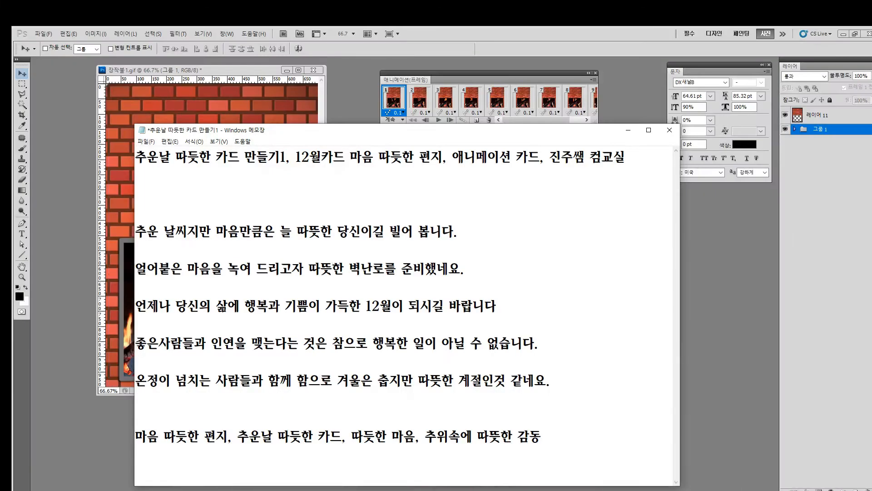
pyautogui.click(280, 231)
pyautogui.press('Return')
pyautogui.moveTo(175, 249); pyautogui.dragTo(135, 230)
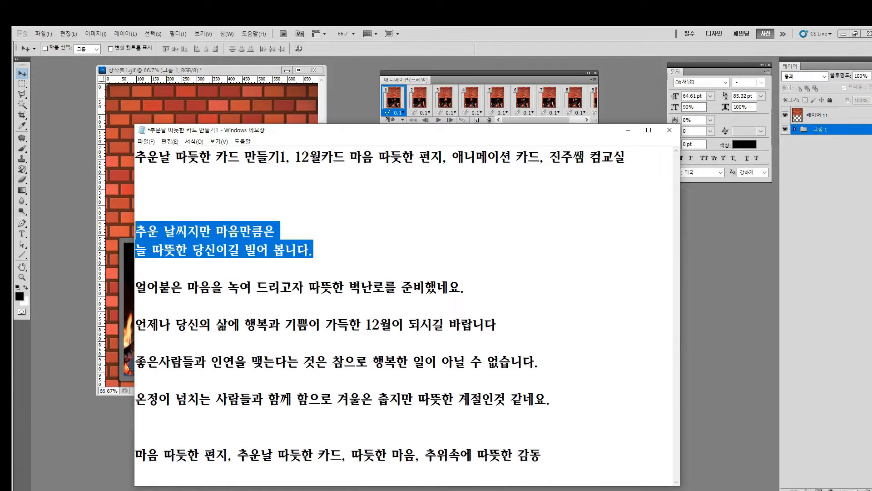
pyautogui.click(628, 130)
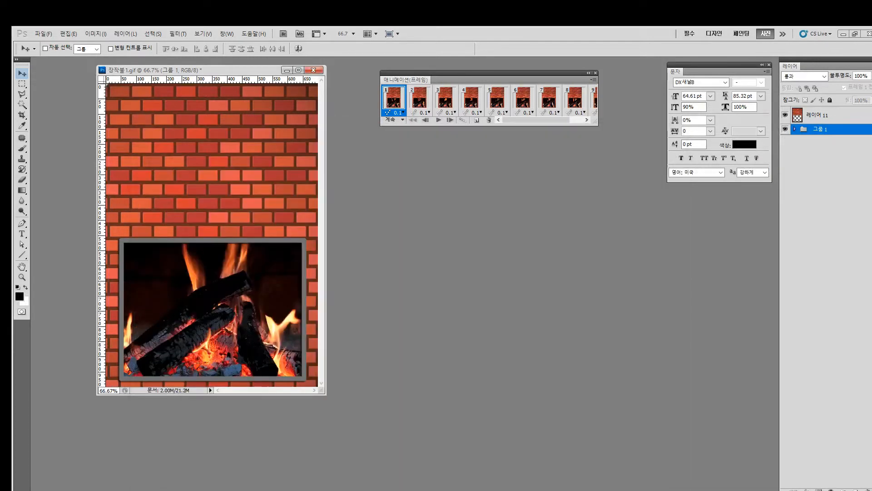
# Step: Create a horizontal text layer on the upper brick wall and paste the copied greeting "추운 날씨지만 마음만큼은 늘 따뜻한 당신이길 빌어 봅니다."
pyautogui.click(22, 234)
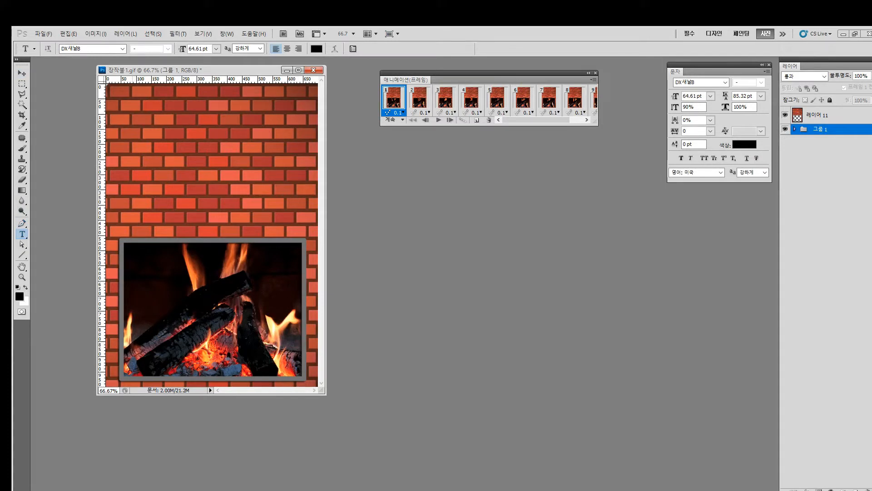
pyautogui.click(132, 129)
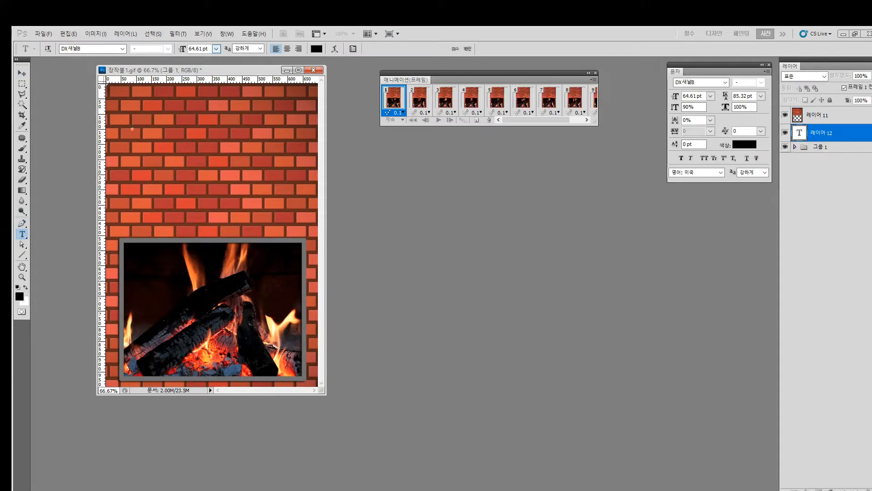
pyautogui.click(216, 49)
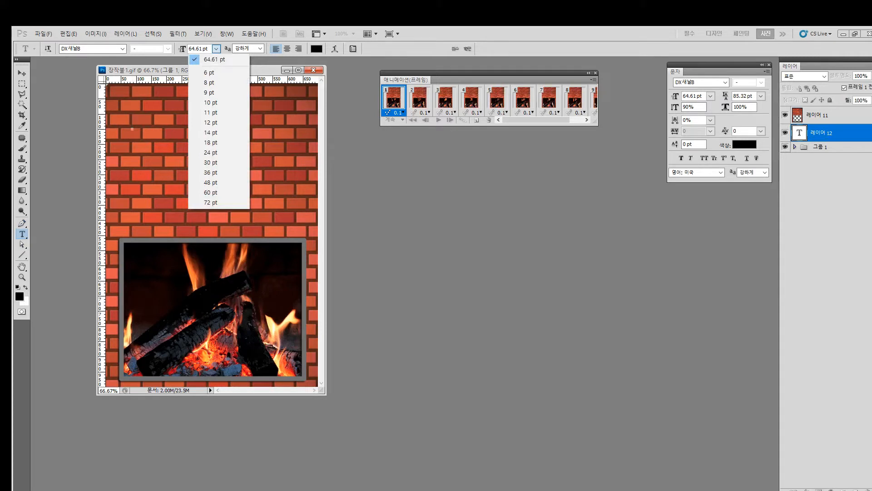
pyautogui.press('Escape')
pyautogui.hotkey('ctrl', 'v')
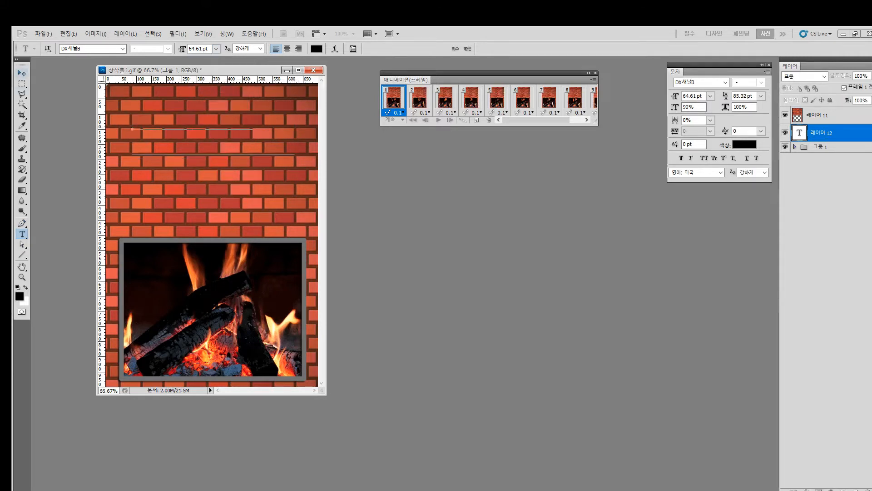
pyautogui.click(22, 73)
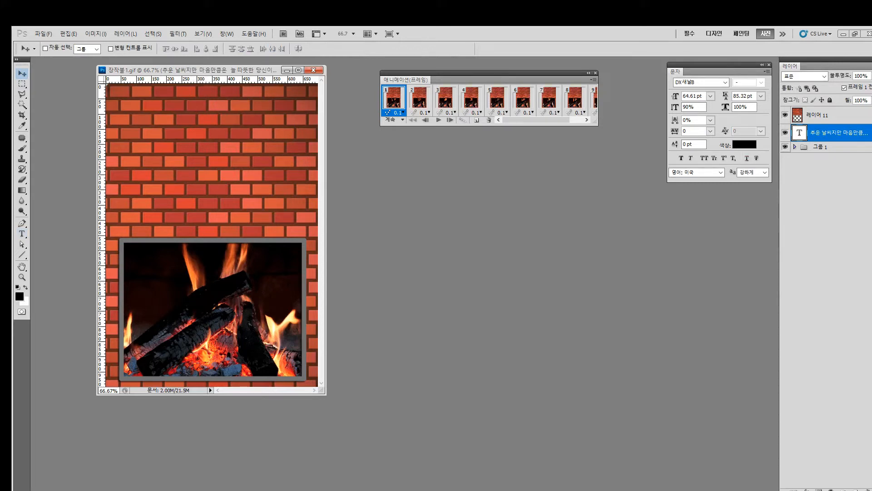
# Step: Move the greeting text layer above the brick layer, position it on the upper wall, and set its font size to 72 pt
pyautogui.moveTo(831, 132); pyautogui.dragTo(831, 114)
pyautogui.moveTo(280, 147); pyautogui.dragTo(275, 160)
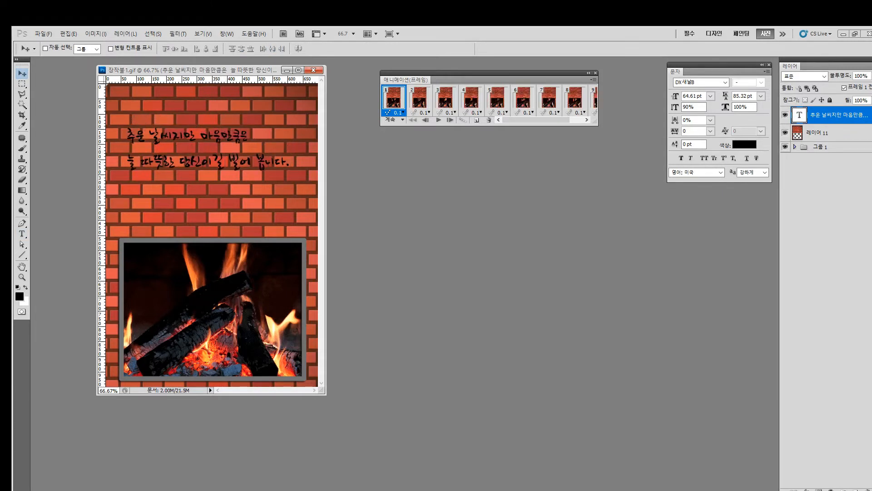
pyautogui.moveTo(709, 65); pyautogui.dragTo(433, 140)
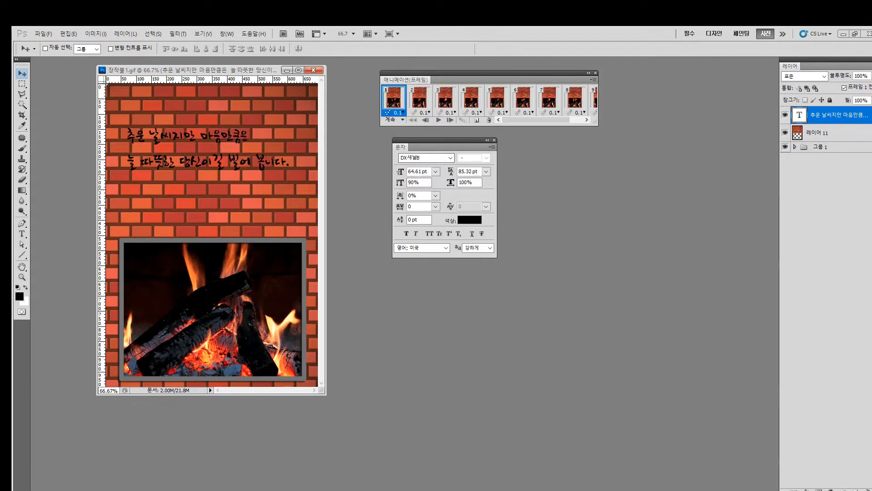
pyautogui.click(435, 171)
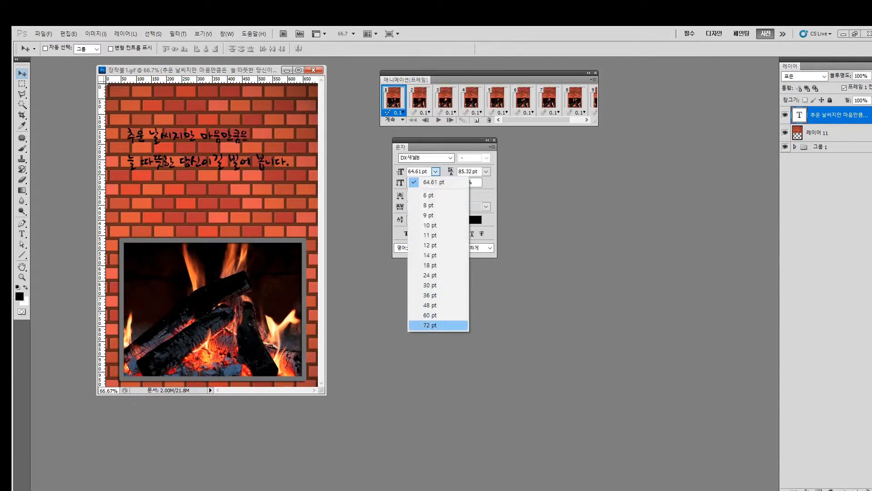
pyautogui.click(430, 325)
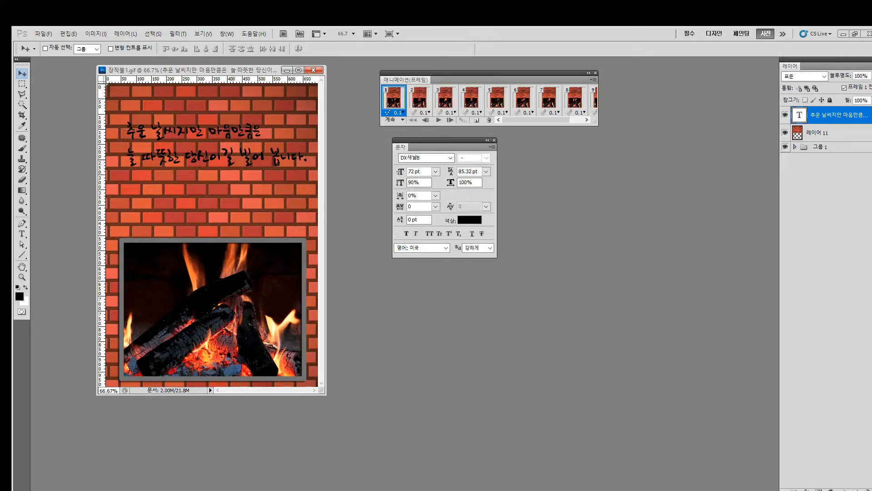
# Step: Add a drop shadow and a red (ff0000) color overlay to the greeting text layer
pyautogui.click(806, 489)
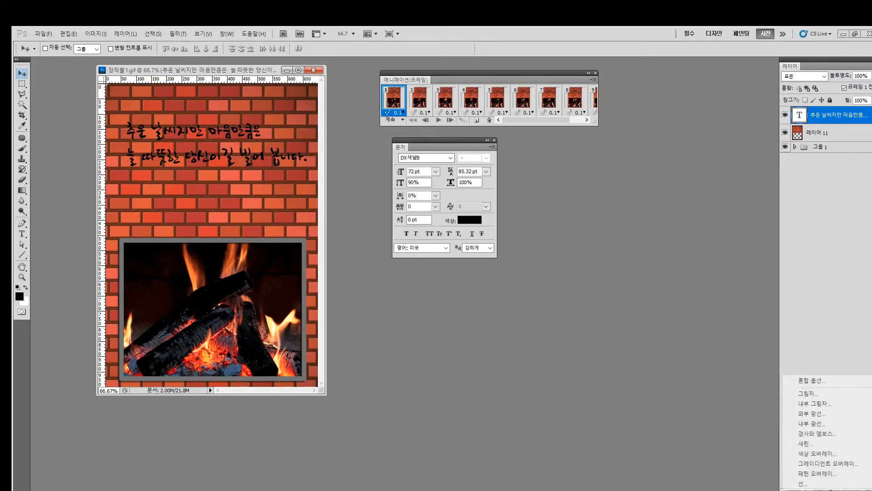
pyautogui.click(818, 391)
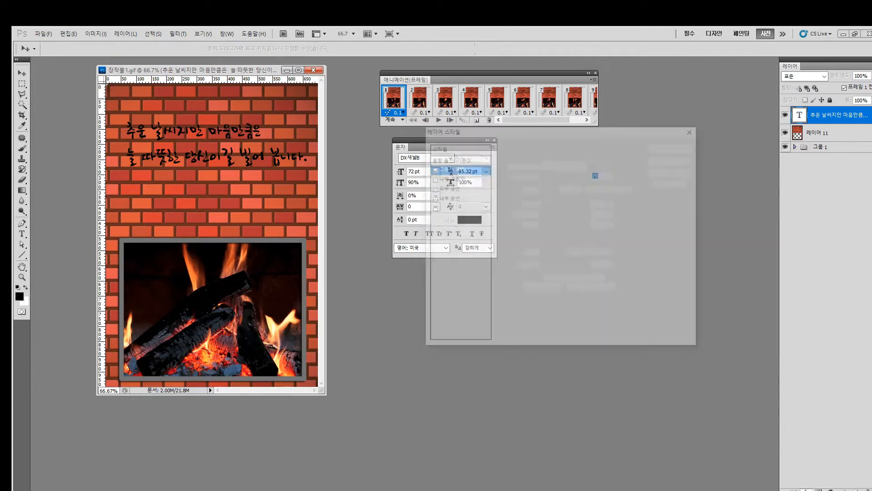
pyautogui.click(451, 247)
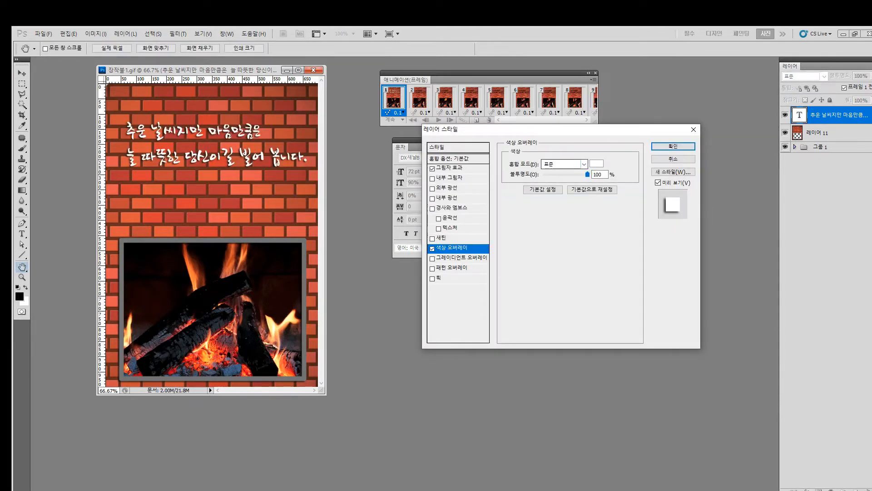
pyautogui.click(596, 163)
pyautogui.click(528, 129)
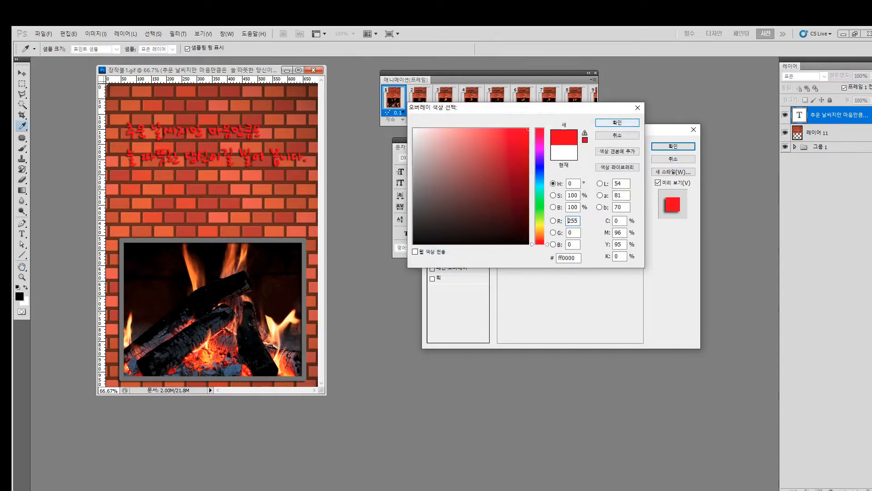
pyautogui.click(617, 122)
# Step: Add a 3 px white (ffffff) outside stroke to the greeting text and apply the layer style
pyautogui.click(439, 278)
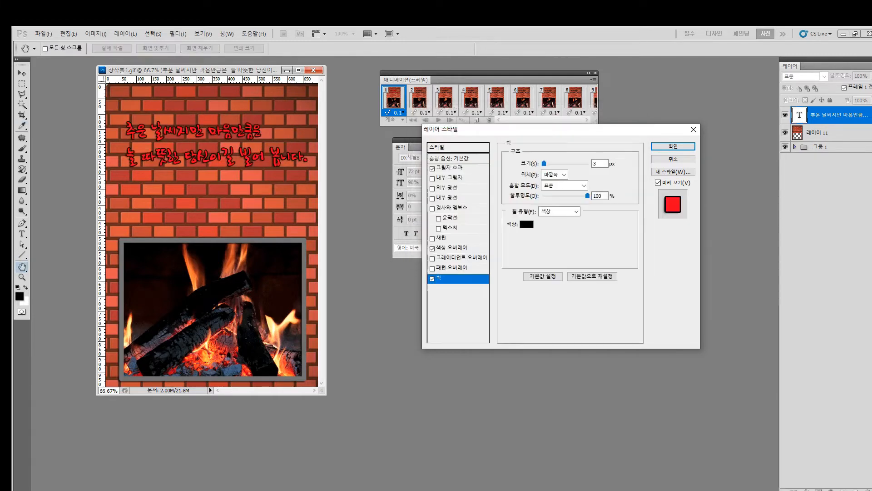
pyautogui.click(522, 226)
pyautogui.click(414, 129)
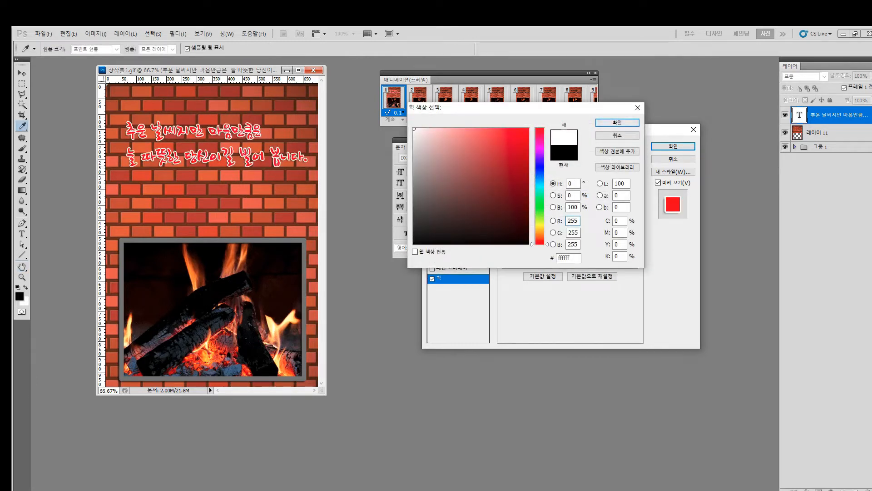
pyautogui.press('Return')
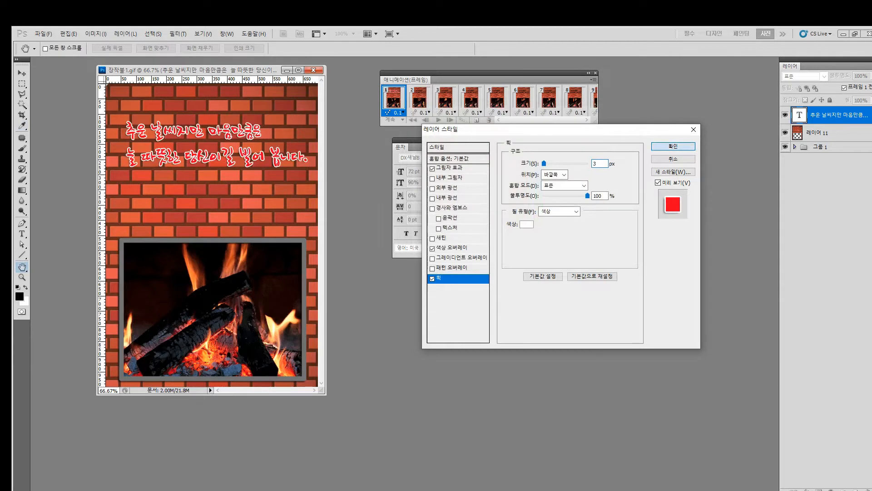
pyautogui.press('Return')
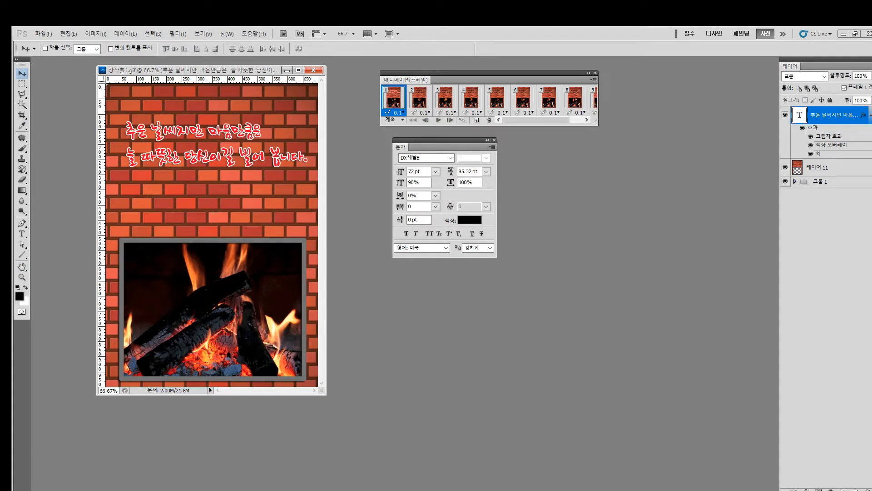
# Step: Convert the styled greeting text layer to a smart object and preview the finished card animation
pyautogui.rightClick(827, 115)
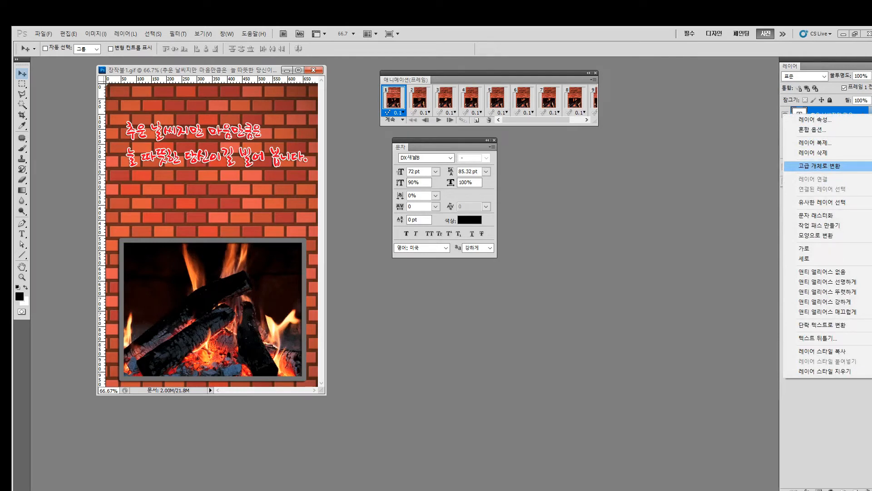
pyautogui.click(820, 165)
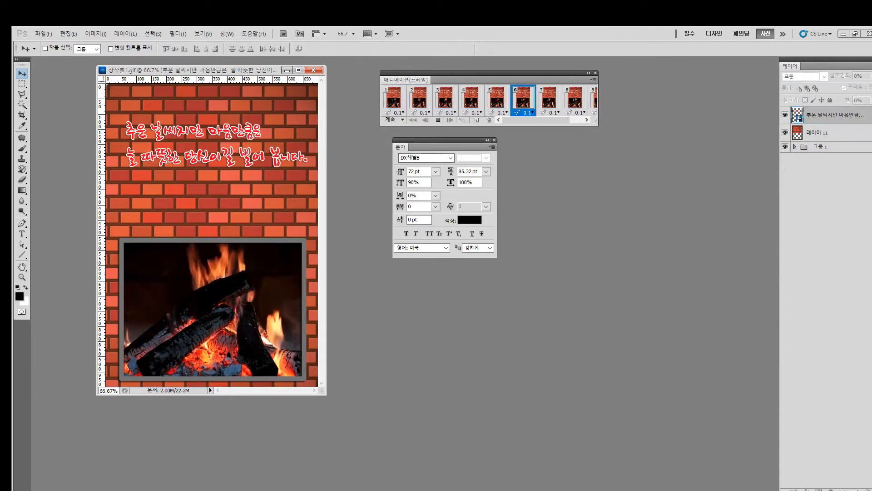
pyautogui.press('space')
# Step: Export the animated card with Save for Web & Devices, and close 장작불1.gif without saving its changes
pyautogui.click(43, 34)
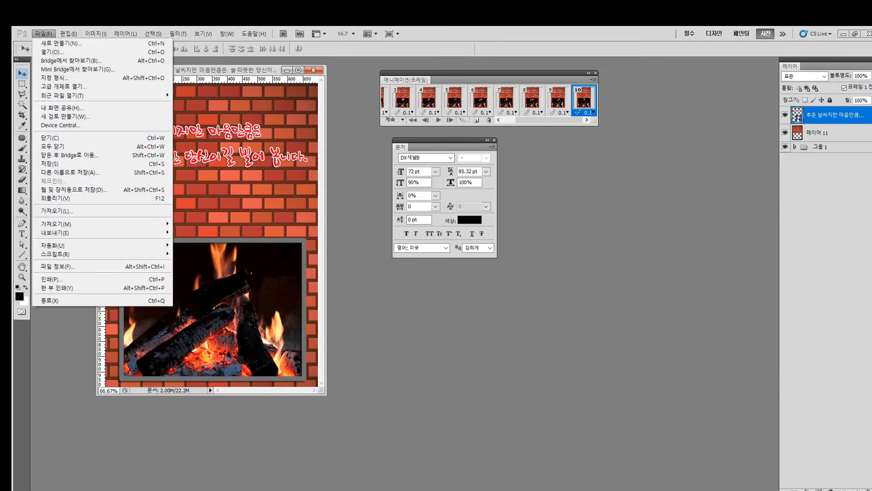
pyautogui.click(73, 189)
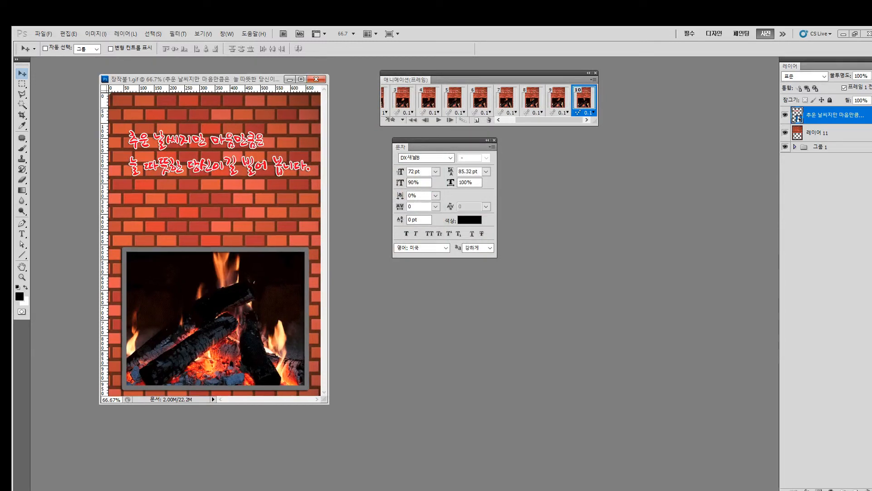
pyautogui.hotkey('ctrl', 'w')
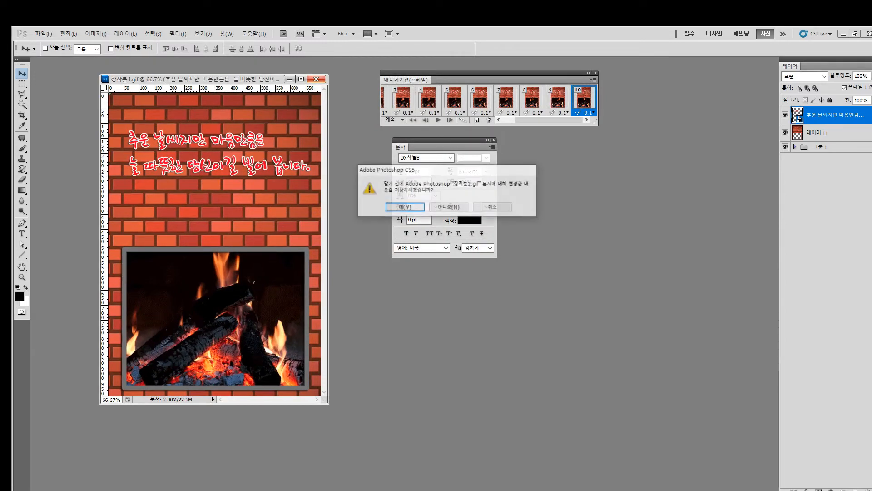
pyautogui.press('n')
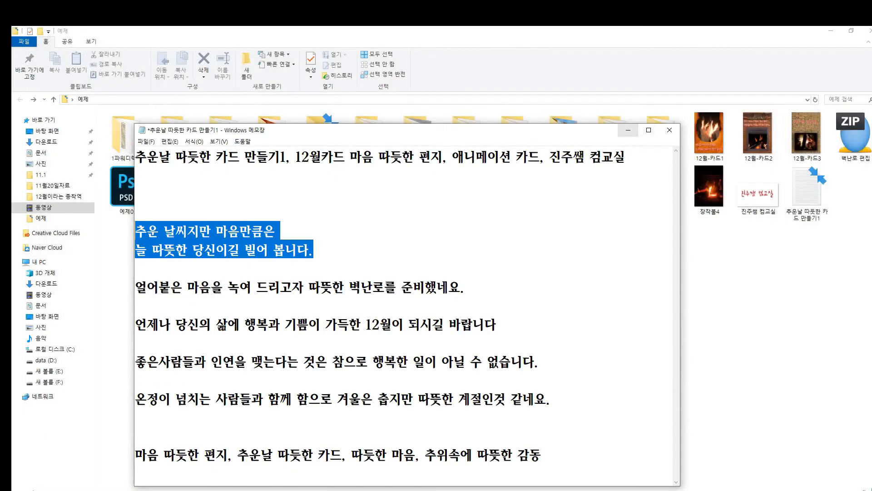
# Step: Minimize the Notepad and folder windows, switch to Photoshop, and open 장작불2.gif from the 예제 folder
pyautogui.click(628, 130)
pyautogui.click(831, 31)
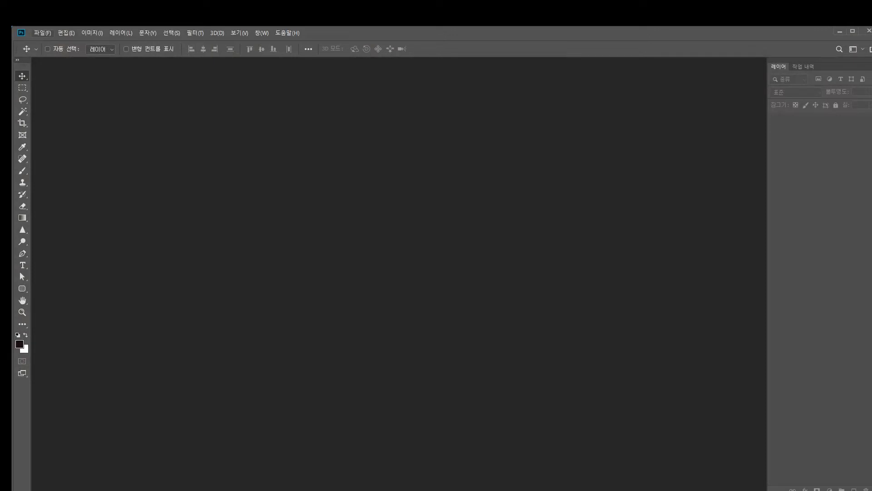
pyautogui.hotkey('alt', 'f')
pyautogui.press('Up')
pyautogui.press('Escape')
pyautogui.hotkey('ctrl', 'o')
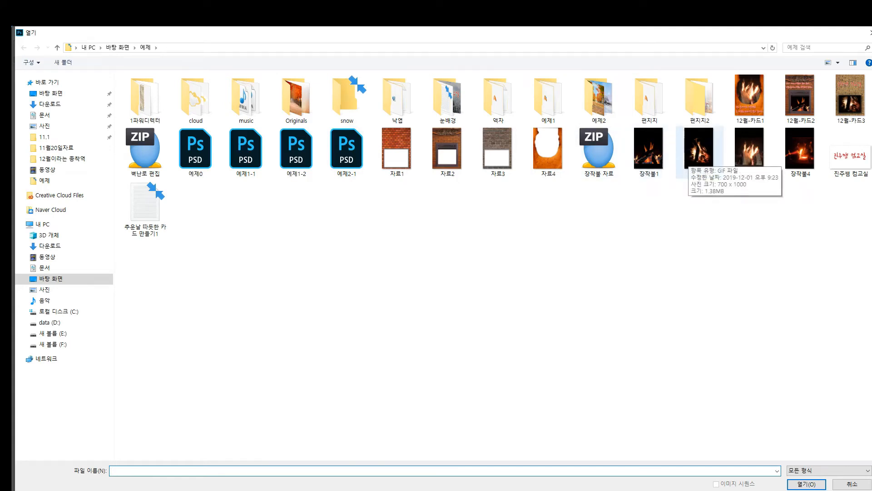
pyautogui.click(699, 150)
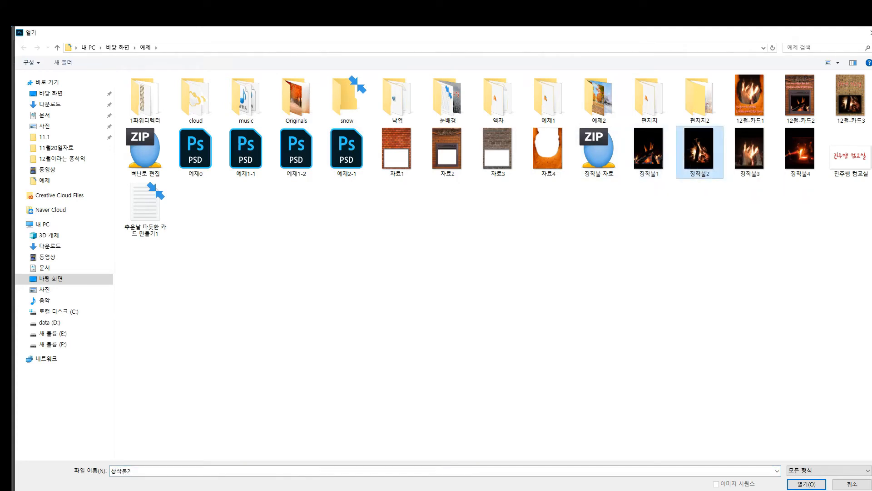
pyautogui.click(806, 483)
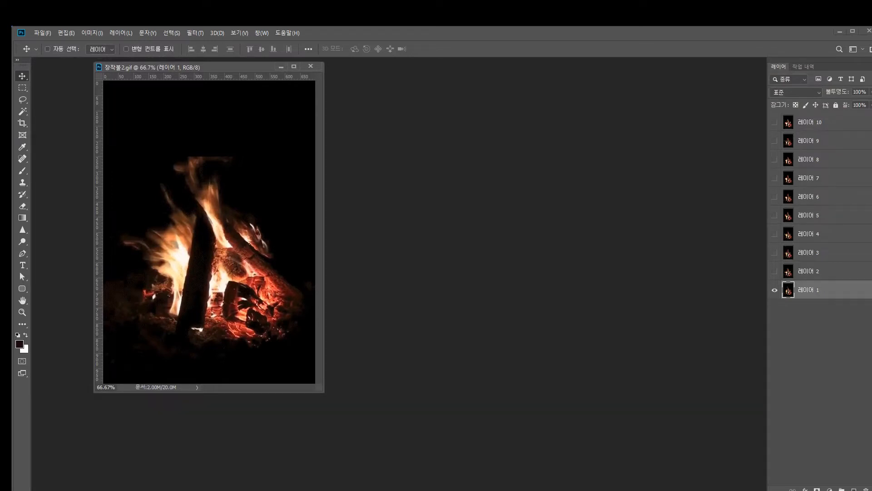
# Step: Group all ten layers of 장작불2.gif into one layer group and shift the document window slightly
pyautogui.hotkey('ctrl', 'alt', 'a')
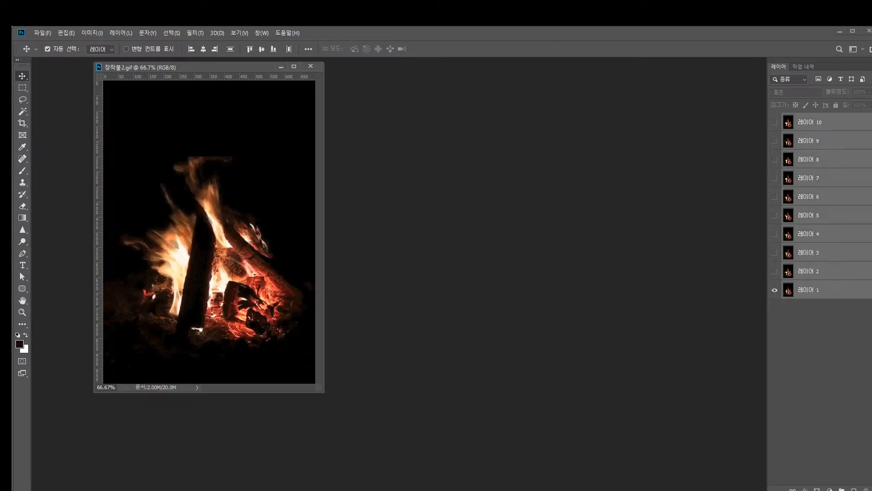
pyautogui.hotkey('ctrl', 'g')
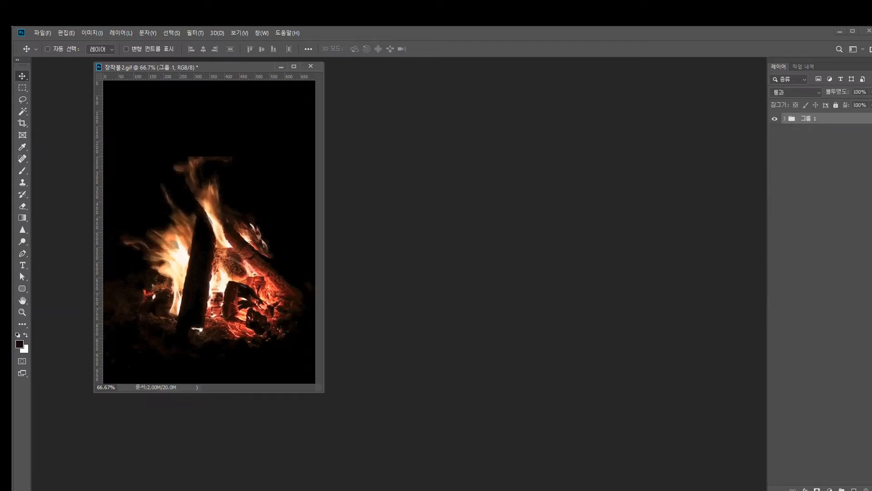
pyautogui.moveTo(206, 66); pyautogui.dragTo(188, 75)
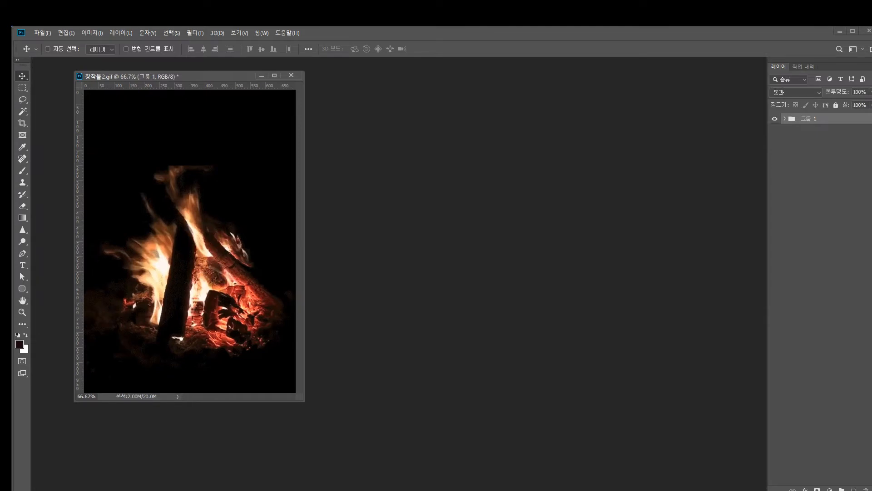
# Step: Open the fireplace frame image 자료2.png and place its window beside the firewood document
pyautogui.hotkey('alt', 'f')
pyautogui.press('o')
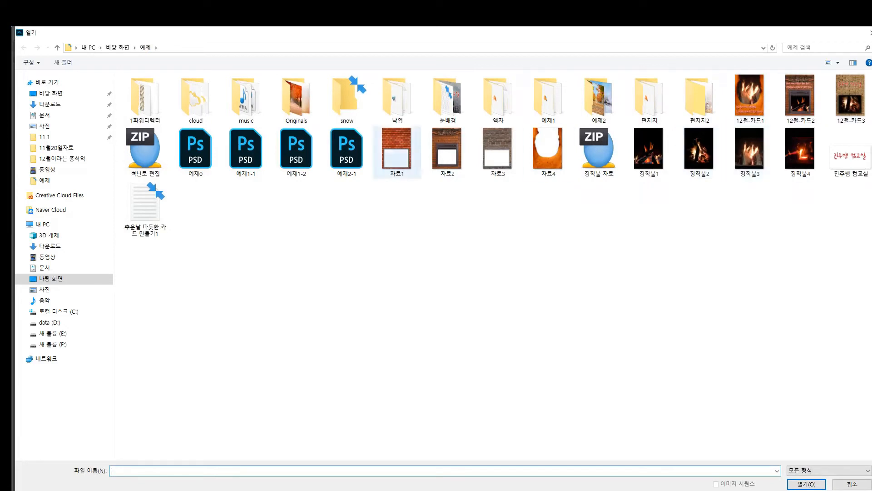
pyautogui.click(448, 150)
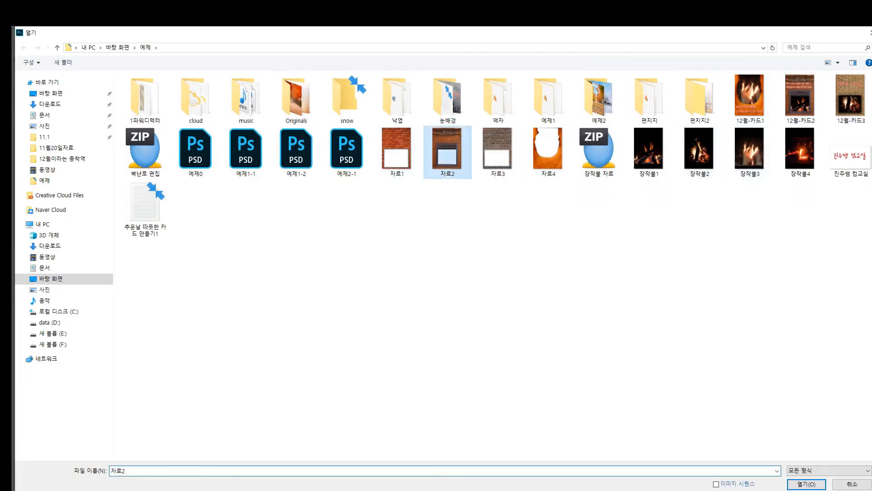
pyautogui.click(807, 484)
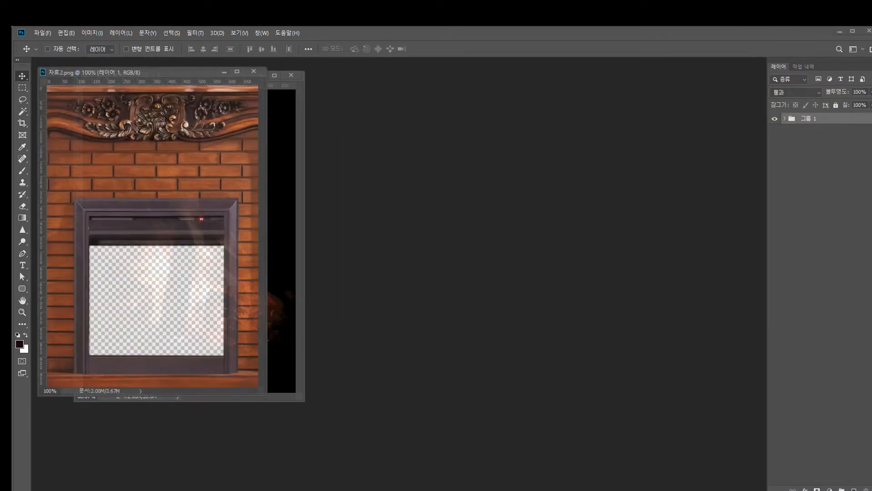
pyautogui.moveTo(182, 73); pyautogui.dragTo(490, 90)
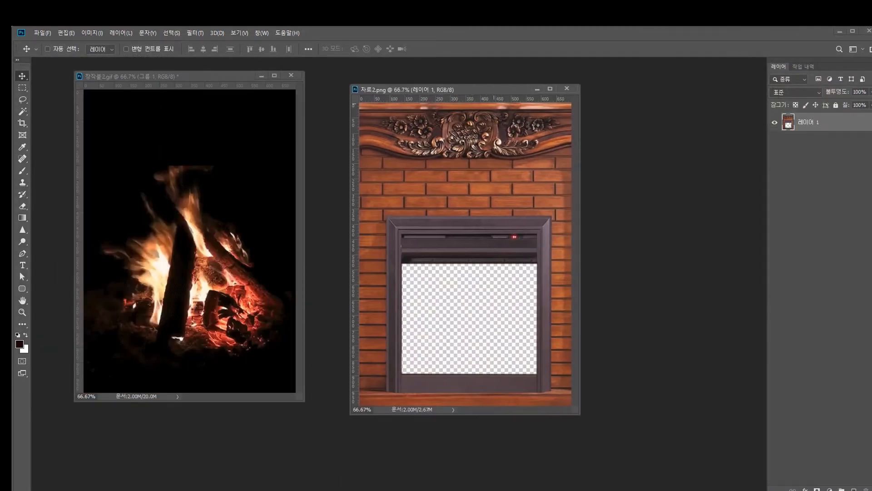
# Step: Copy the whole 자료2.png image, close that file, and paste the frame into 장작불2.gif on a new layer above the firewood group
pyautogui.hotkey('ctrl', 'a')
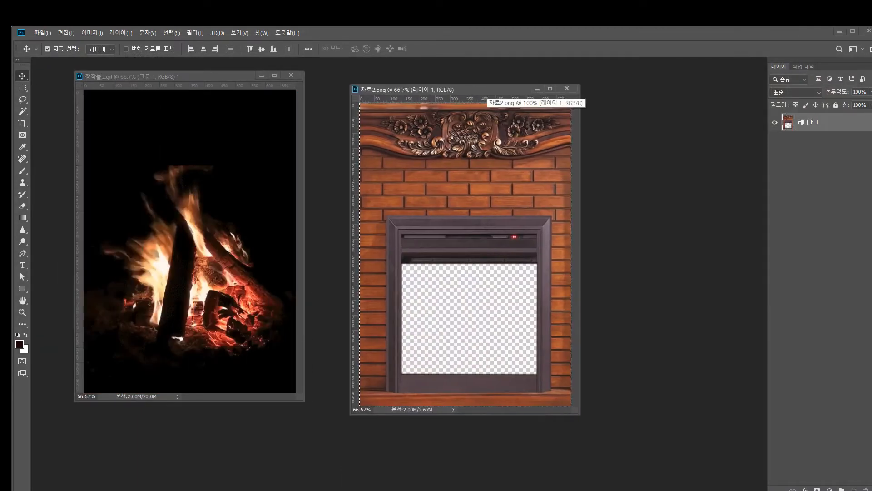
pyautogui.click(567, 89)
pyautogui.click(48, 48)
pyautogui.hotkey('ctrl', 'shift', 'alt', 'n')
pyautogui.hotkey('ctrl', 'v')
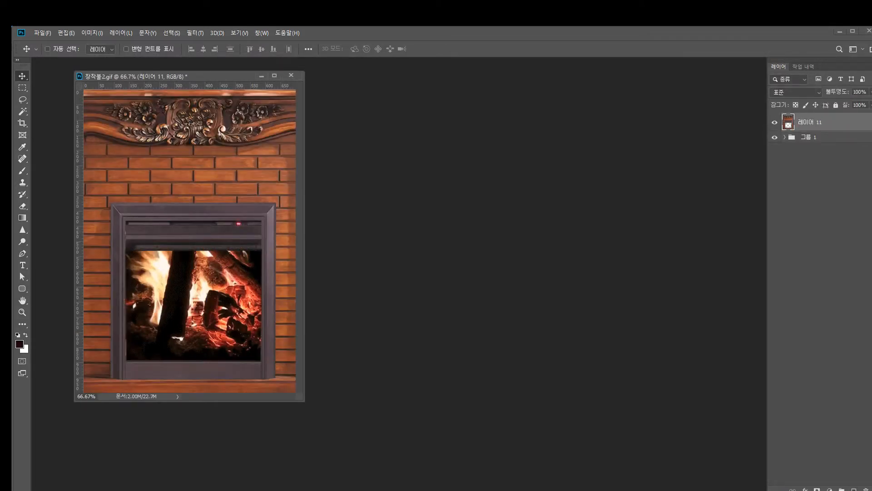
pyautogui.moveTo(218, 76); pyautogui.dragTo(229, 73)
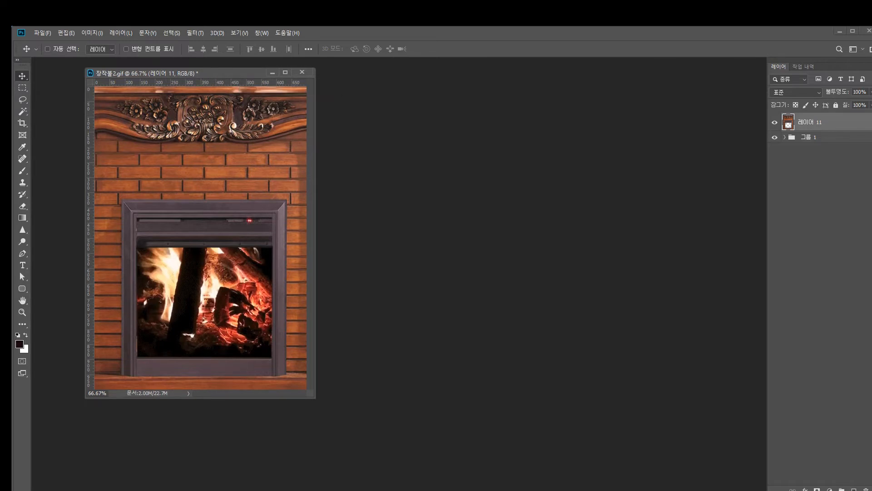
# Step: Scale the firewood group to 79.12% and position it so the fire fits inside the fireplace opening
pyautogui.moveTo(315, 397); pyautogui.dragTo(392, 475)
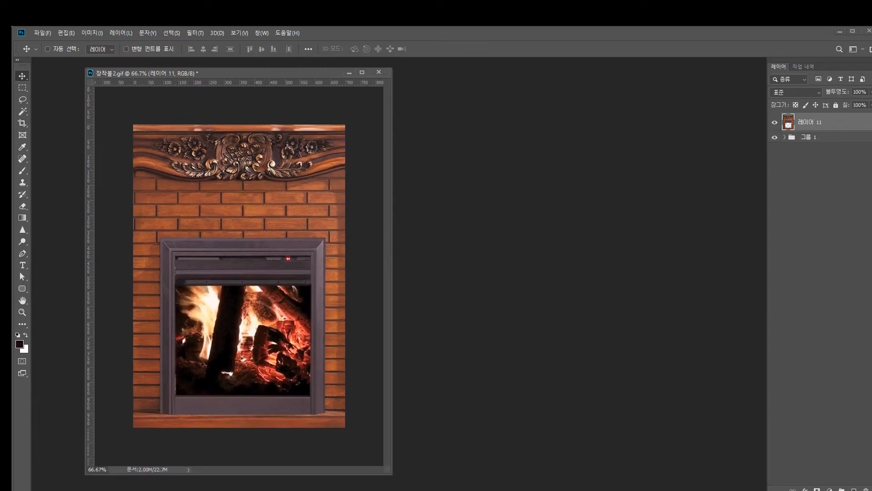
pyautogui.click(835, 137)
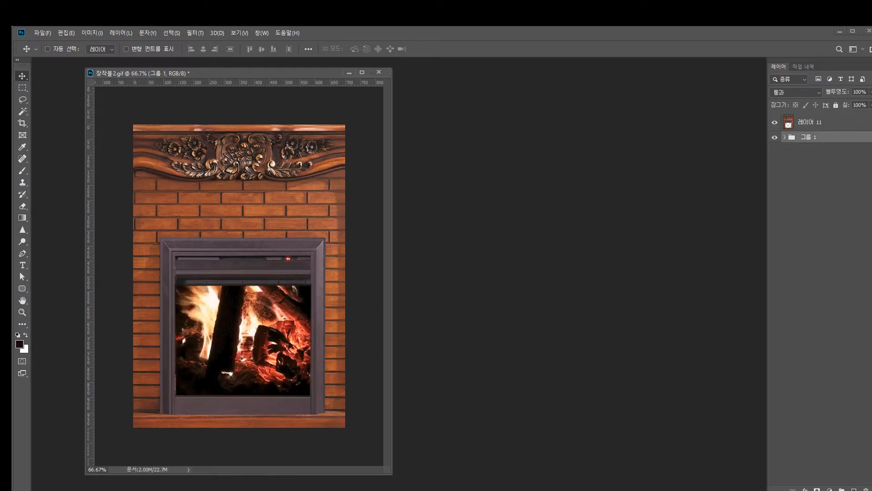
pyautogui.click(47, 49)
pyautogui.hotkey('ctrl', 't')
pyautogui.moveTo(345, 124); pyautogui.dragTo(300, 189)
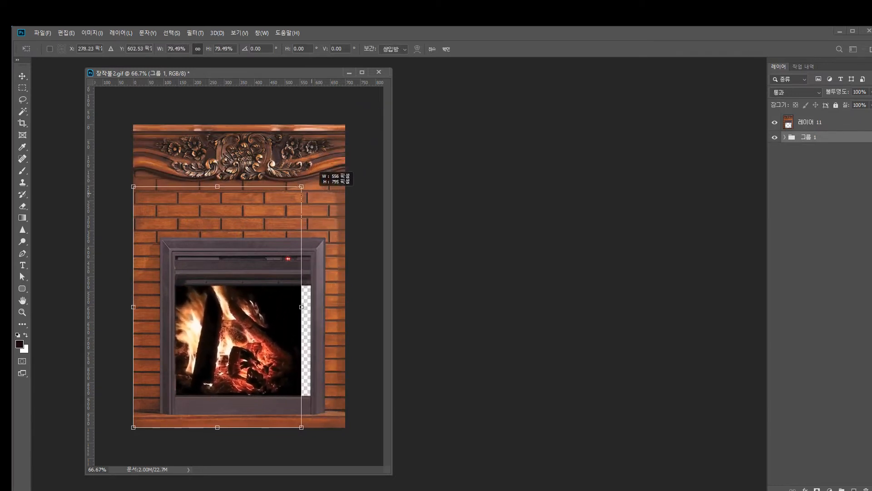
pyautogui.moveTo(247, 219); pyautogui.dragTo(273, 220)
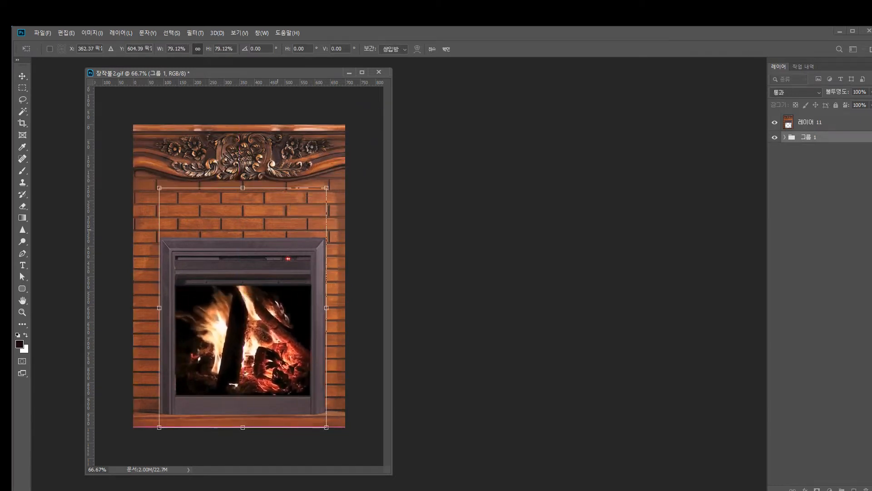
pyautogui.moveTo(315, 237); pyautogui.dragTo(318, 232)
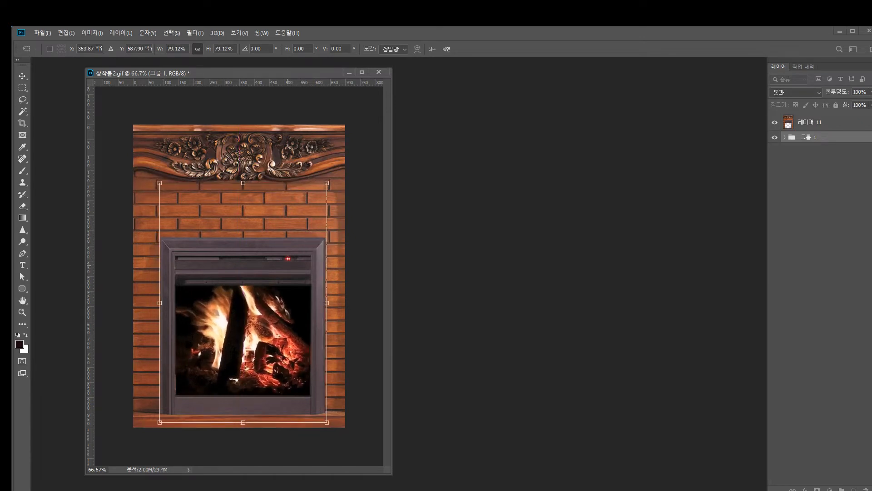
pyautogui.moveTo(230, 299); pyautogui.dragTo(232, 300)
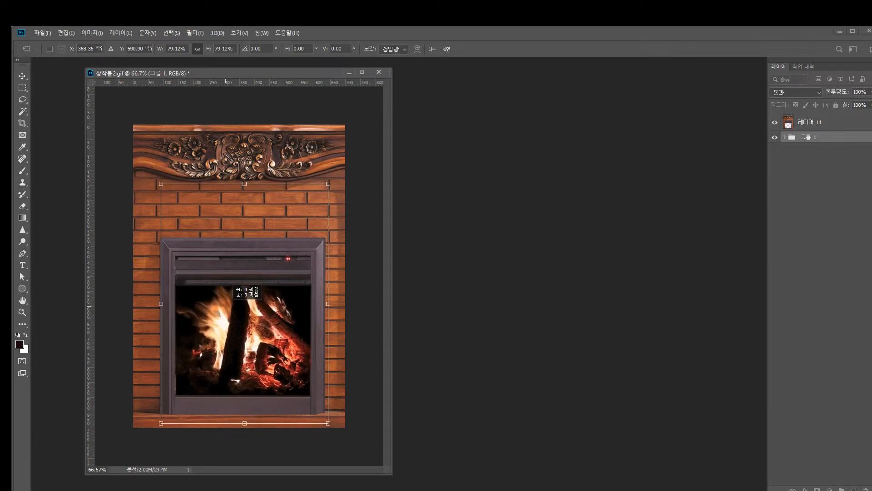
pyautogui.press('Return')
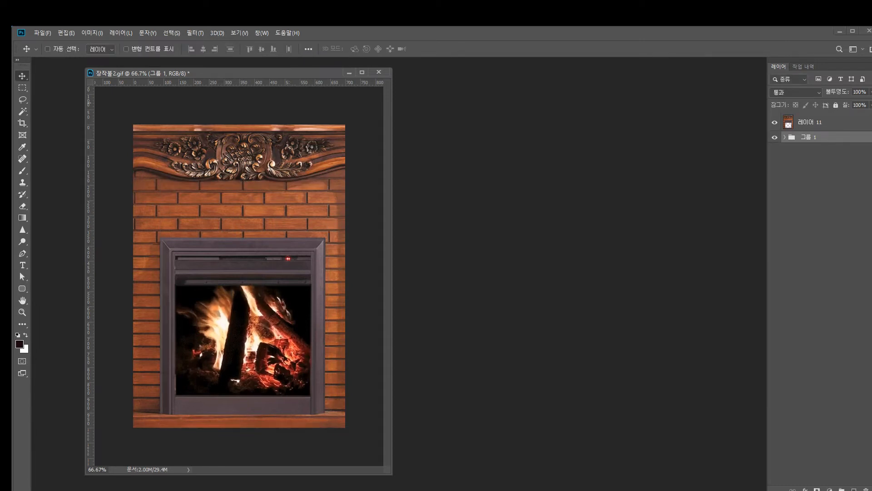
# Step: Show the timeline and give every frame a 0.1-second delay by converting to a video timeline and back to frame animation
pyautogui.click(262, 32)
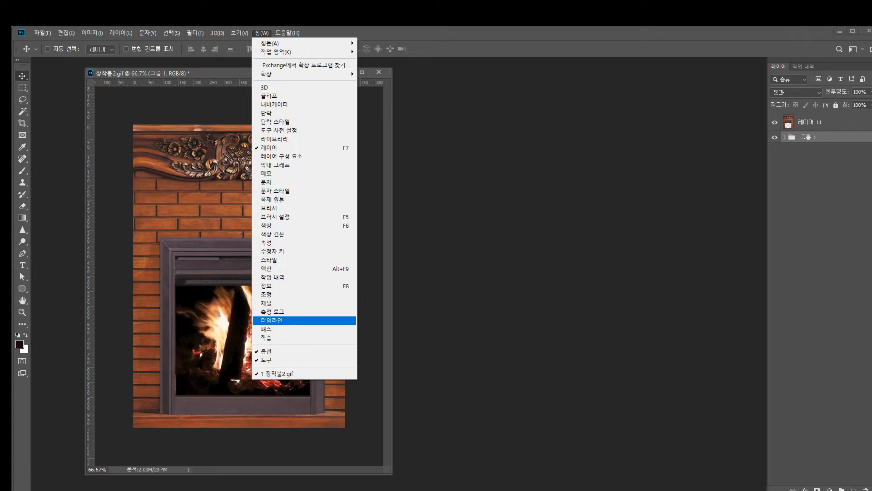
pyautogui.click(273, 320)
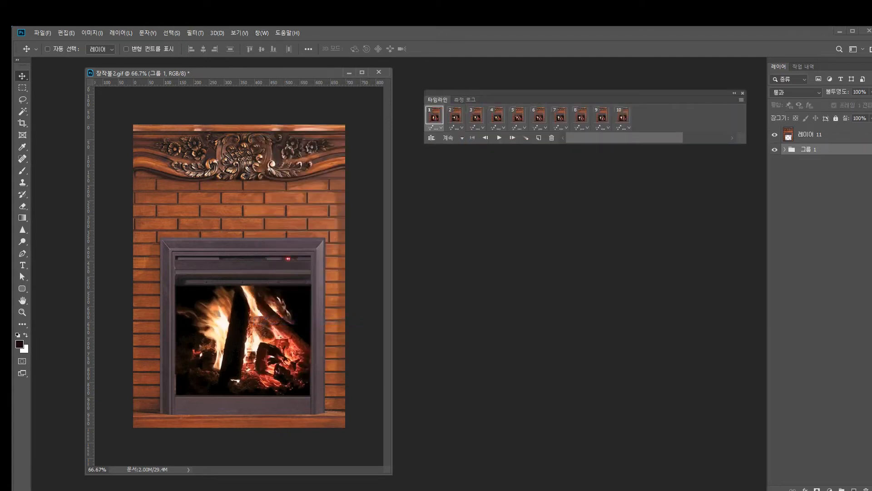
pyautogui.moveTo(590, 93); pyautogui.dragTo(574, 79)
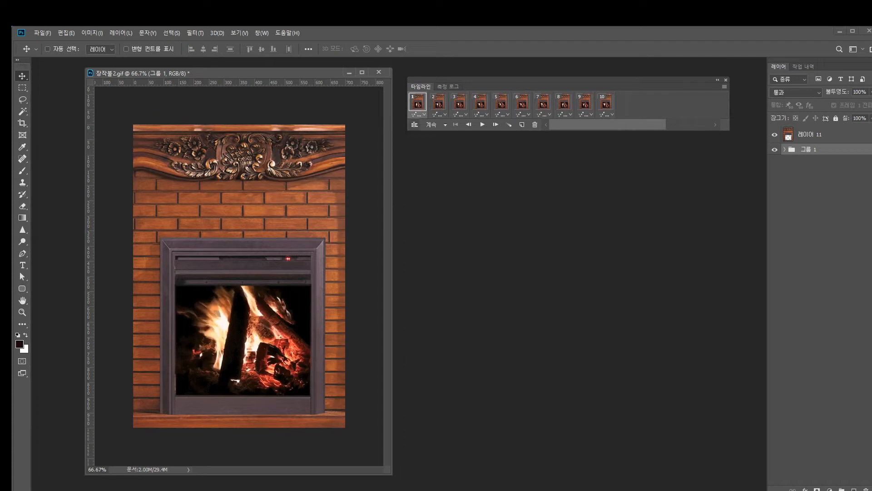
pyautogui.click(415, 124)
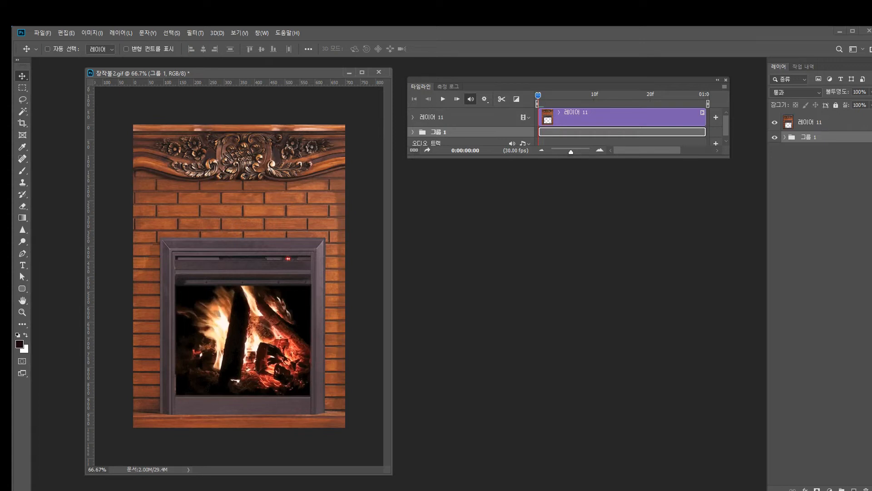
pyautogui.click(413, 150)
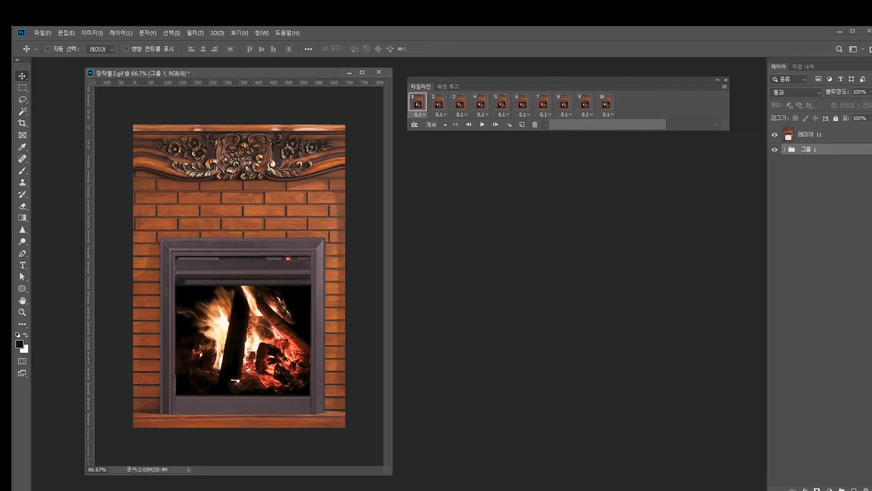
pyautogui.click(414, 124)
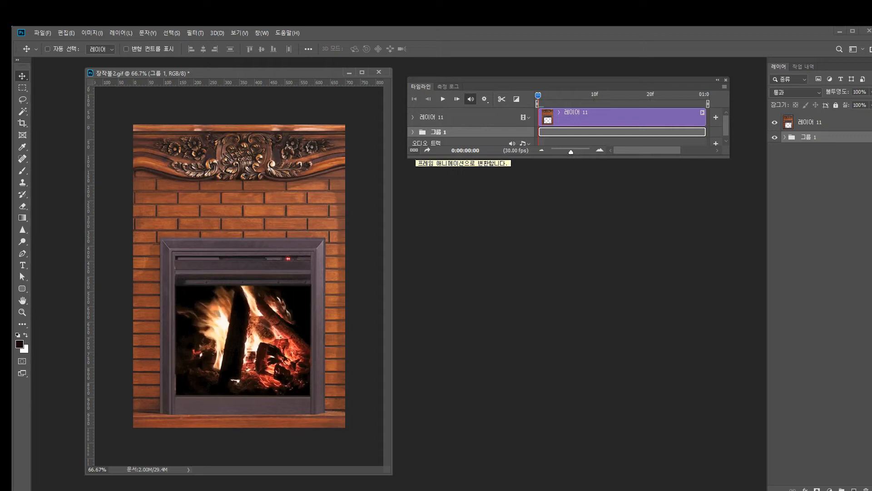
pyautogui.click(414, 150)
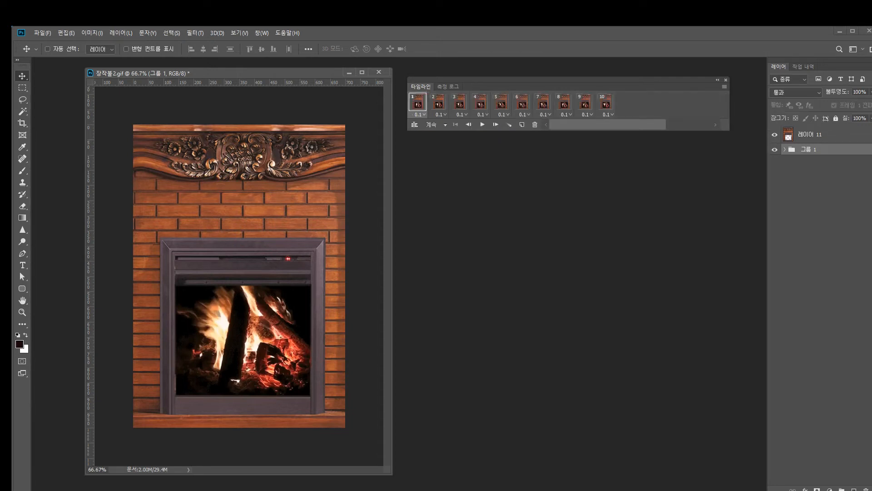
# Step: Preview the fireplace animation, stop it, and close 장작불2.gif without saving its changes
pyautogui.press('space')
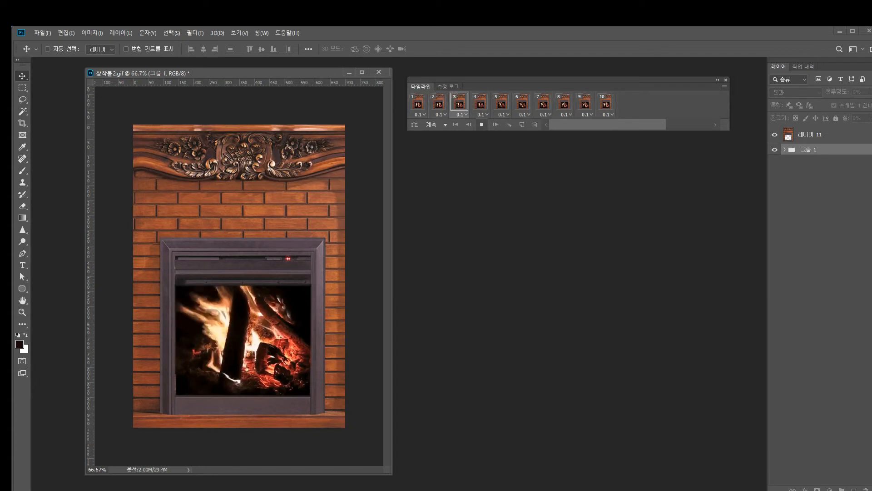
pyautogui.press('space')
pyautogui.click(379, 72)
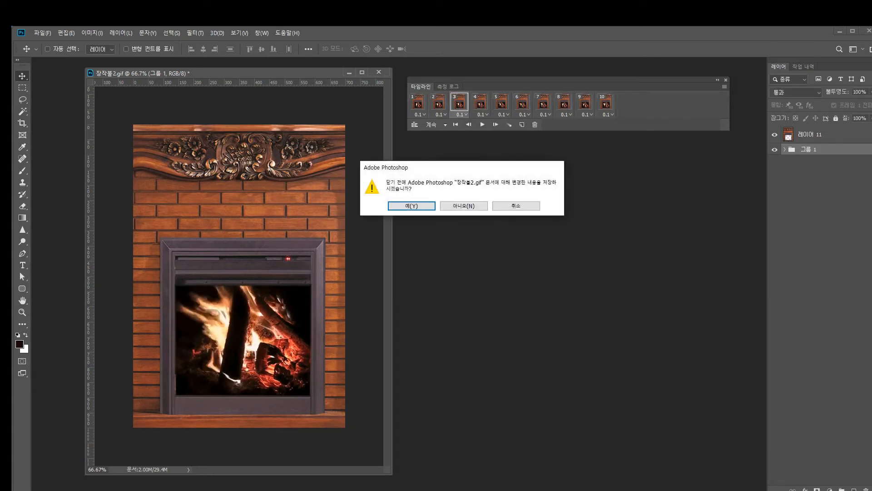
pyautogui.click(464, 206)
# Step: Open 장작불3.gif from the 예제 folder and move its window clear of the tools
pyautogui.hotkey('ctrl', 'o')
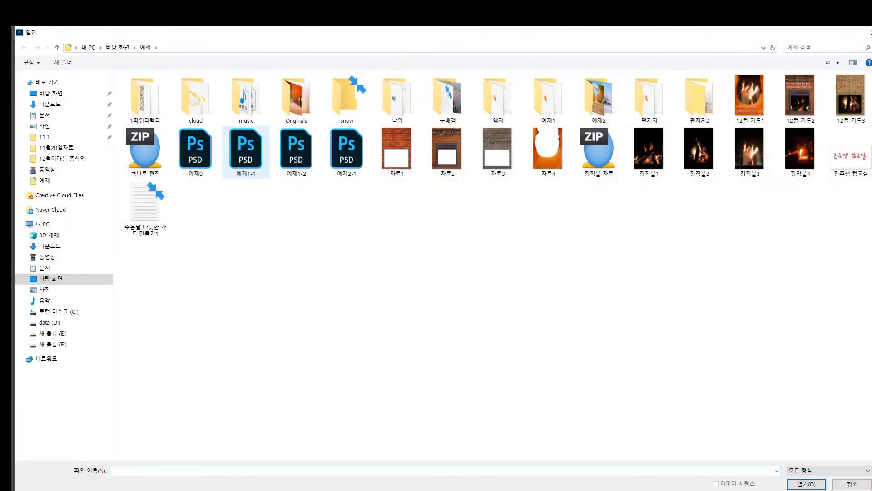
pyautogui.click(749, 150)
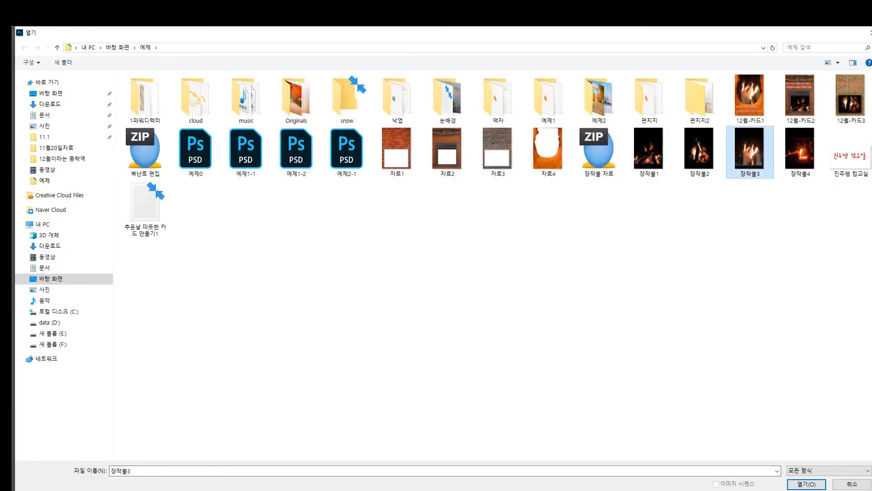
pyautogui.press('Return')
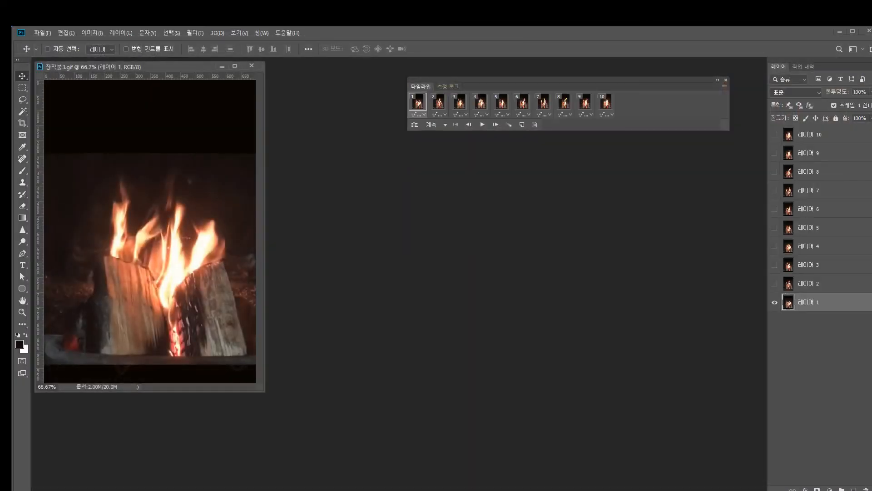
pyautogui.moveTo(136, 66); pyautogui.dragTo(202, 88)
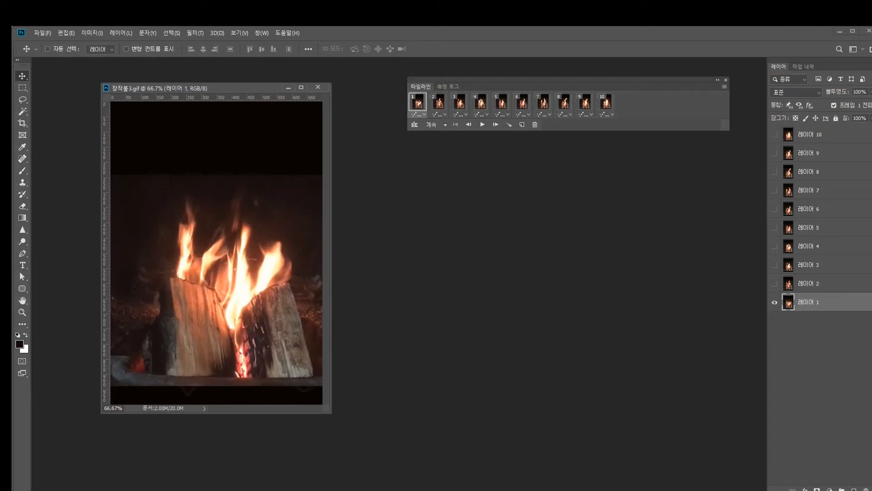
# Step: Group all ten firewood layers and move the 장작불3.gif window aside
pyautogui.hotkey('ctrl', 'alt', 'a')
pyautogui.click(47, 48)
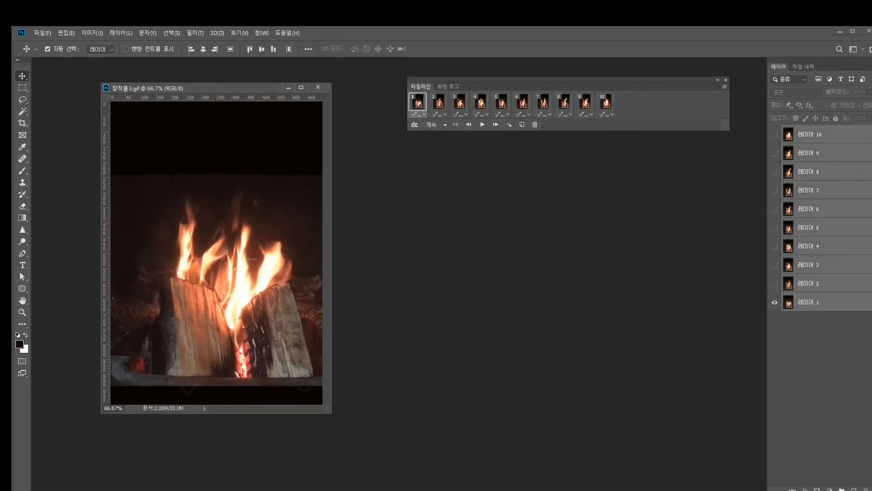
pyautogui.hotkey('ctrl', 'g')
pyautogui.click(47, 49)
pyautogui.moveTo(182, 87); pyautogui.dragTo(148, 85)
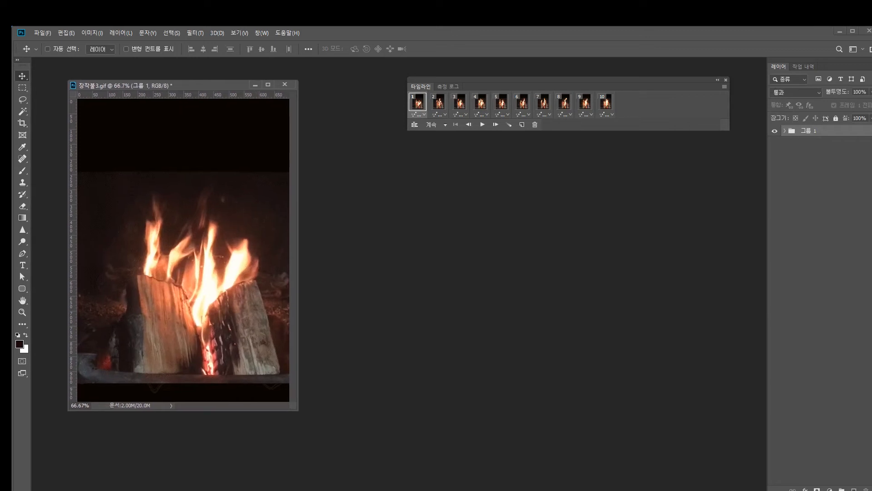
# Step: Open 자료4.png from the 예제 folder and place its window beside the firewood document
pyautogui.click(42, 33)
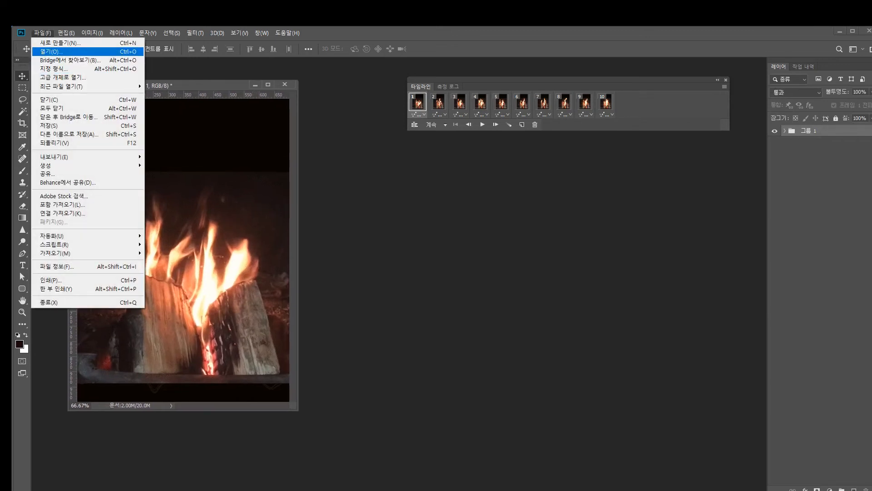
pyautogui.click(48, 48)
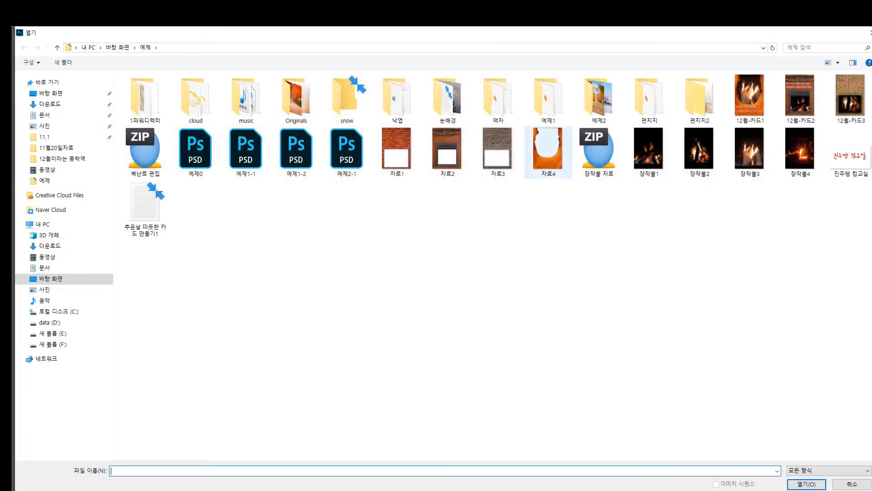
pyautogui.doubleClick(546, 150)
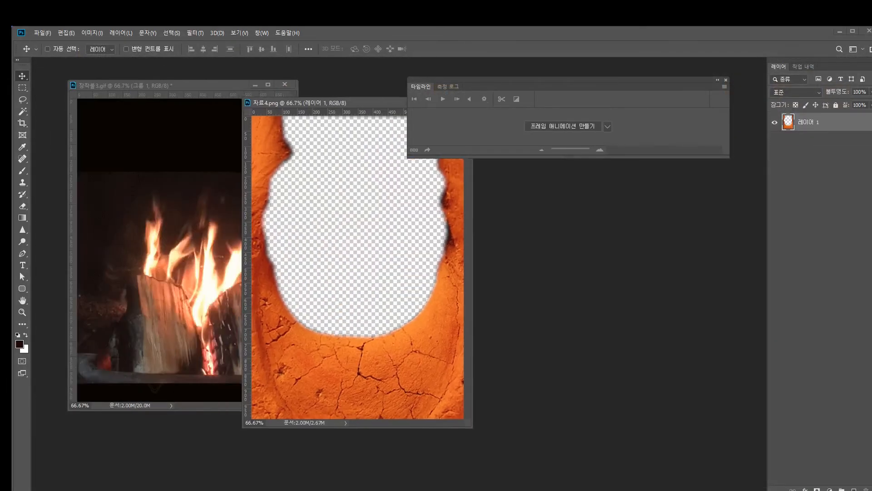
pyautogui.moveTo(364, 103); pyautogui.dragTo(282, 98)
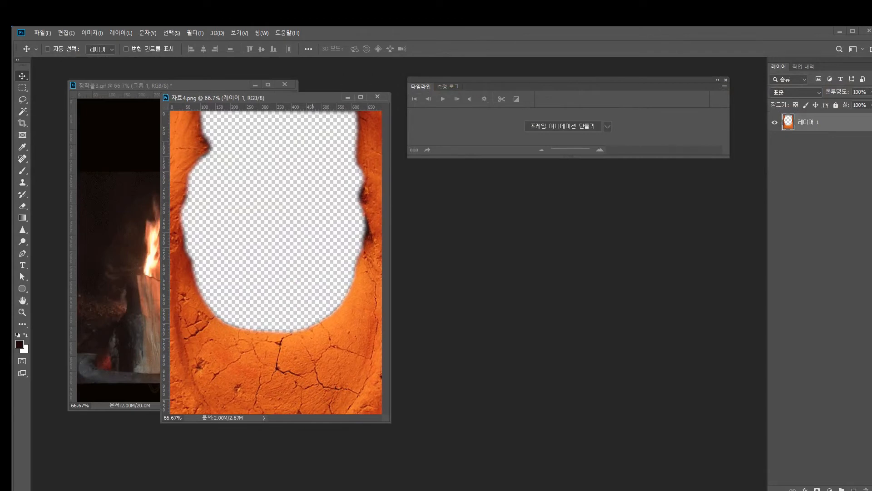
# Step: Copy the whole clay frame image, close 자료4.png, and paste the frame above the firewood group in 장작불3.gif
pyautogui.hotkey('ctrl', 'a')
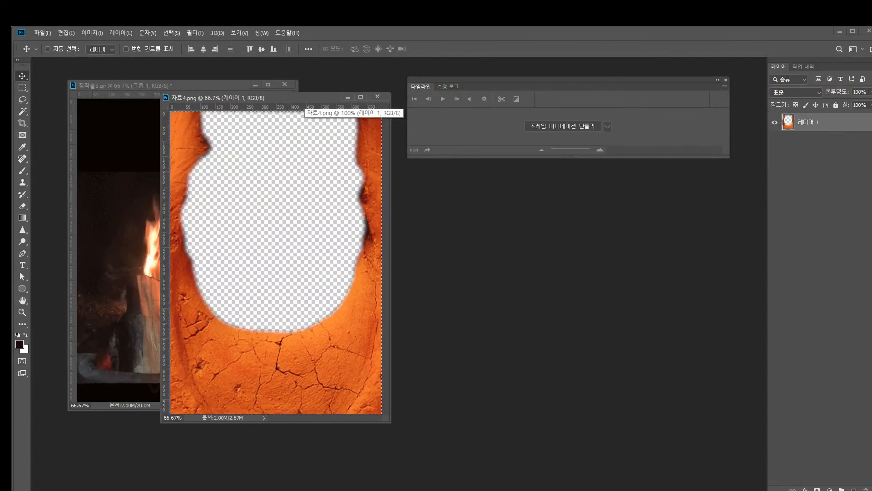
pyautogui.click(377, 96)
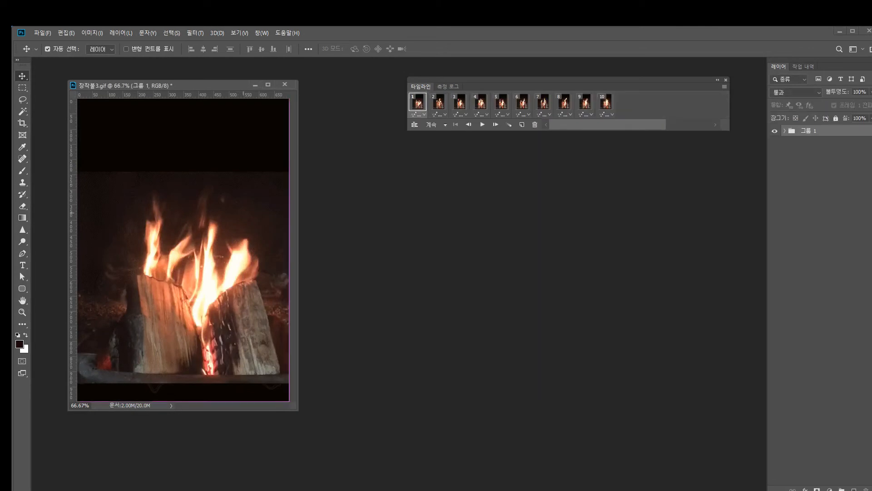
pyautogui.hotkey('ctrl', 'v')
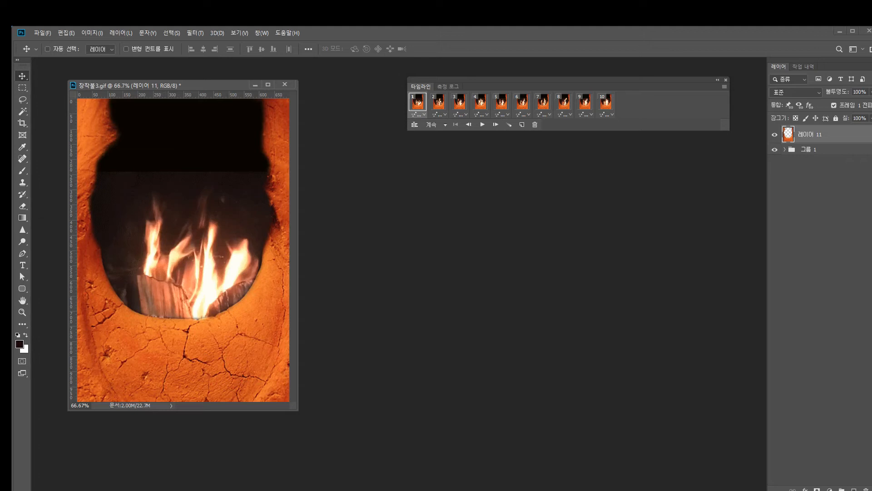
# Step: Move the firewood group up and enlarge it slightly so the fire fills the opening of the clay frame
pyautogui.click(808, 149)
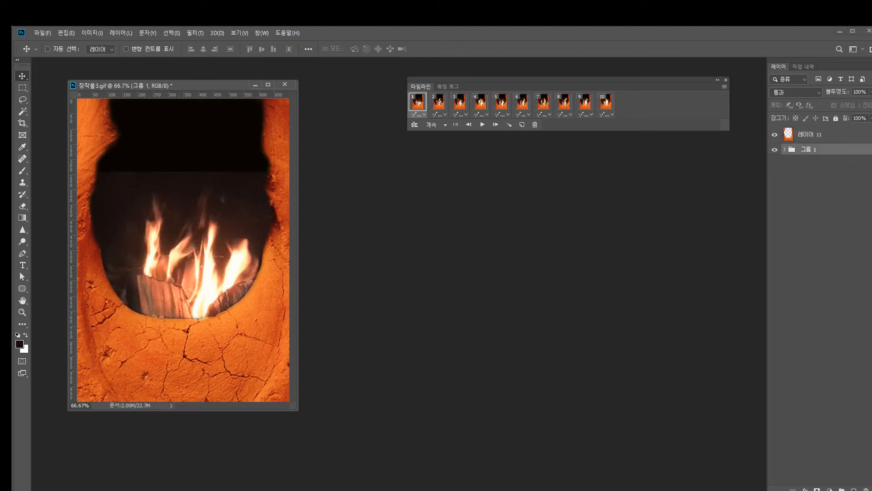
pyautogui.hotkey('ctrl', 't')
pyautogui.moveTo(179, 219); pyautogui.dragTo(182, 167)
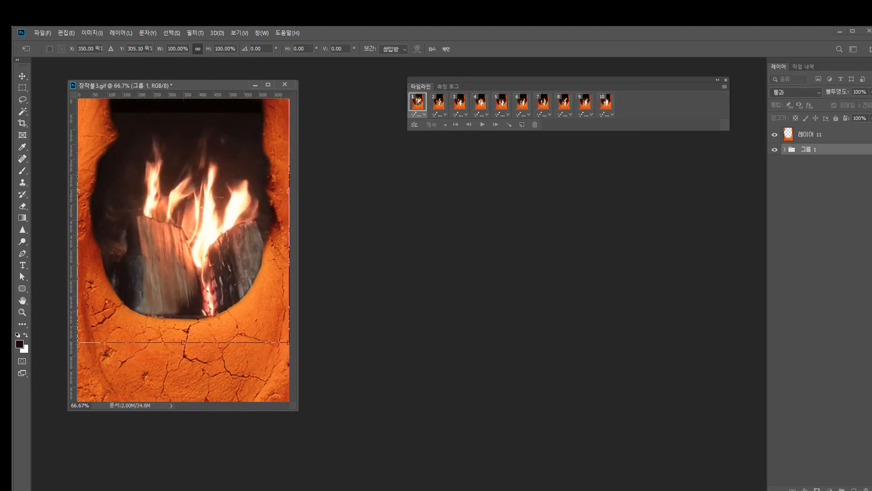
pyautogui.moveTo(298, 410); pyautogui.dragTo(436, 476)
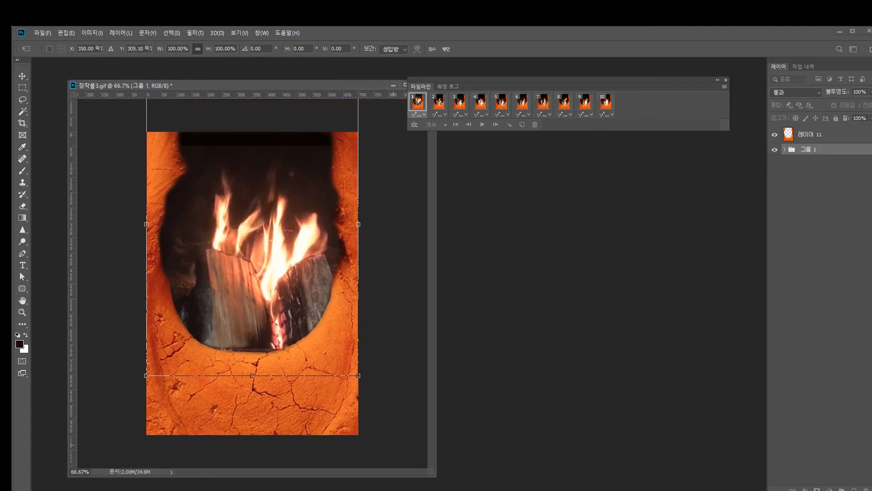
pyautogui.moveTo(359, 375); pyautogui.dragTo(392, 423)
pyautogui.moveTo(321, 296); pyautogui.dragTo(304, 269)
pyautogui.moveTo(375, 395); pyautogui.dragTo(383, 407)
pyautogui.moveTo(372, 349); pyautogui.dragTo(363, 336)
pyautogui.press('Return')
pyautogui.press('h')
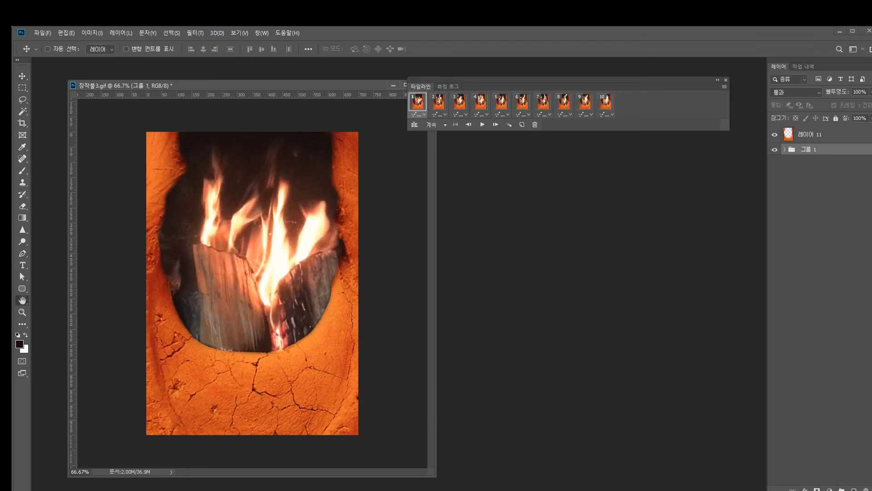
# Step: Preview the fire animation with the clay frame, stop it, and return to the first frame
pyautogui.hotkey('ctrl', '0')
pyautogui.click(483, 124)
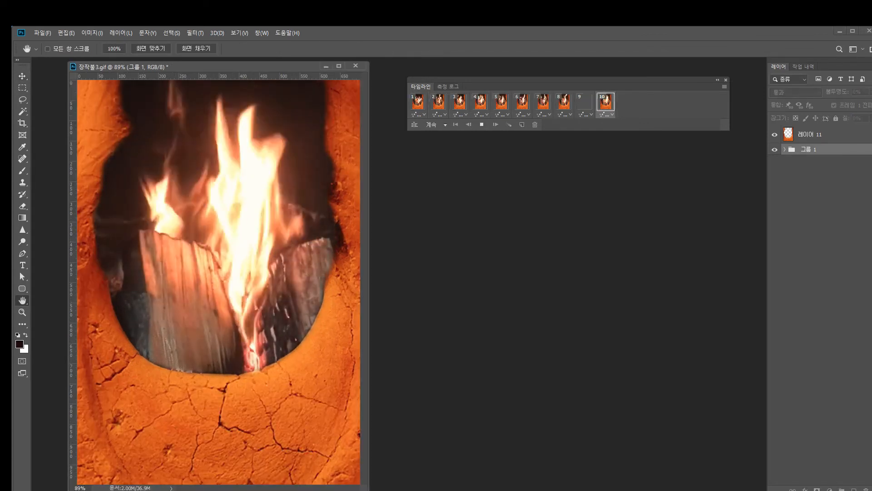
pyautogui.press('space')
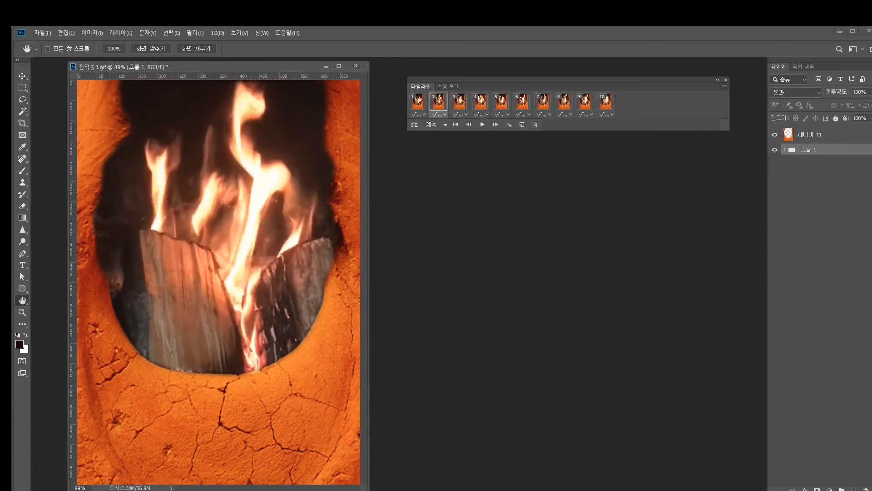
pyautogui.click(417, 102)
# Step: Copy "추운 날씨지만 마음만큼은 늘 따뜻한 당신이길 빌어 봅니다." from Notepad and add it as the topmost text layer below the clay opening
pyautogui.hotkey('alt', 'Tab')
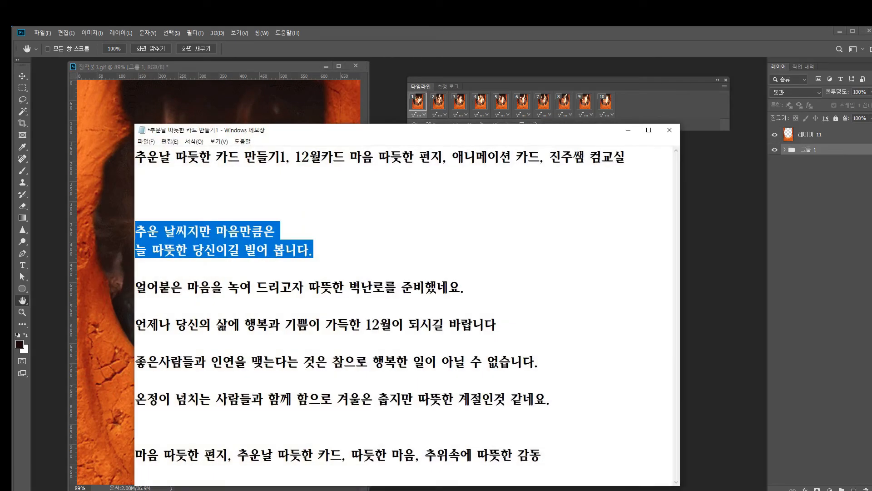
pyautogui.hotkey('alt', 'Tab')
pyautogui.press('t')
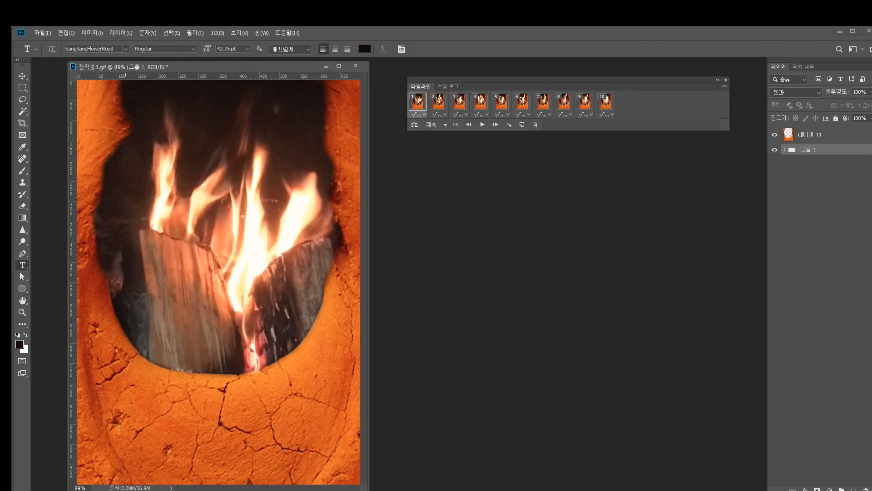
pyautogui.click(126, 388)
pyautogui.hotkey('ctrl', 'v')
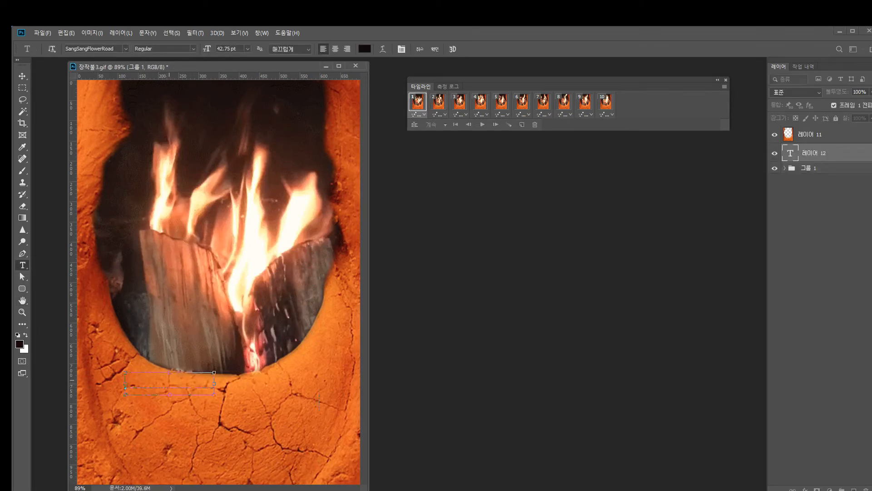
pyautogui.hotkey('ctrl', 'Return')
pyautogui.press('v')
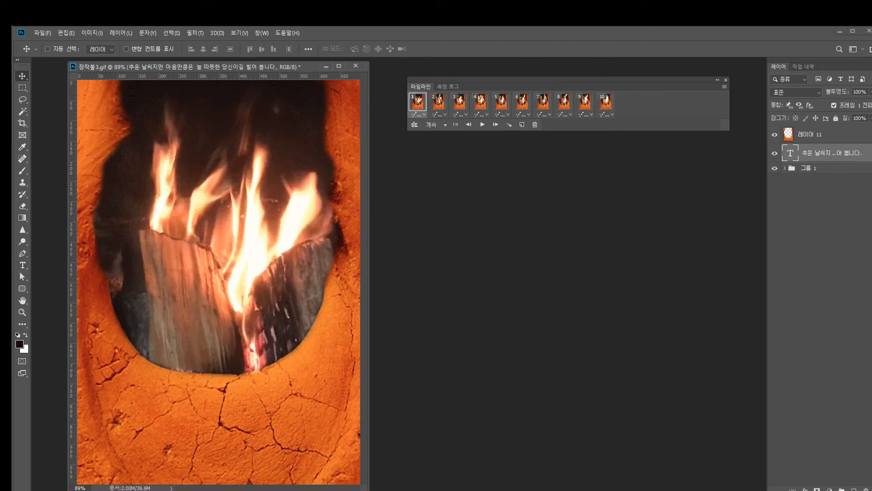
pyautogui.moveTo(831, 153); pyautogui.dragTo(831, 129)
pyautogui.moveTo(252, 352); pyautogui.dragTo(243, 366)
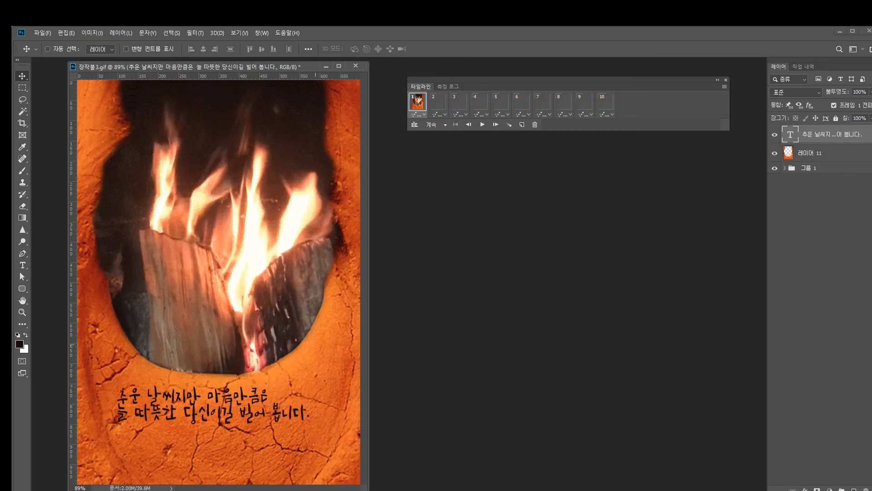
# Step: Set the greeting text's leading to Auto and its font size to 60 pt, and reposition it on the lower clay area
pyautogui.click(262, 33)
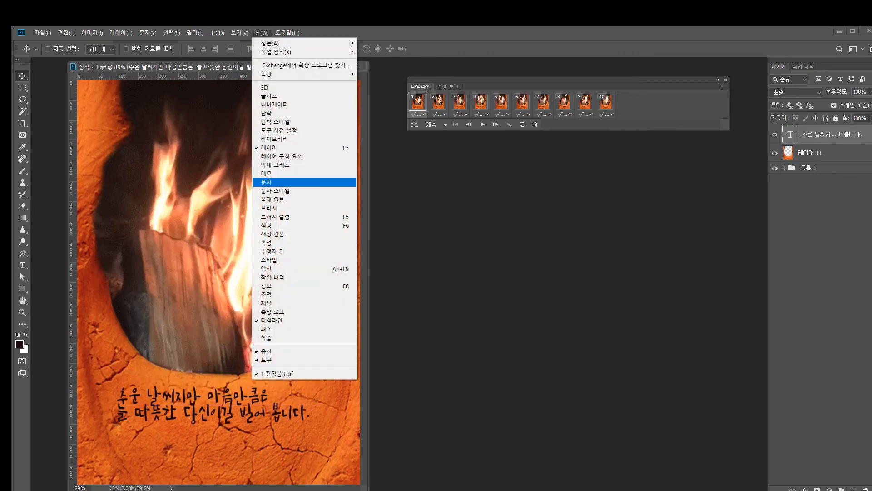
pyautogui.click(330, 181)
pyautogui.moveTo(750, 244); pyautogui.dragTo(487, 162)
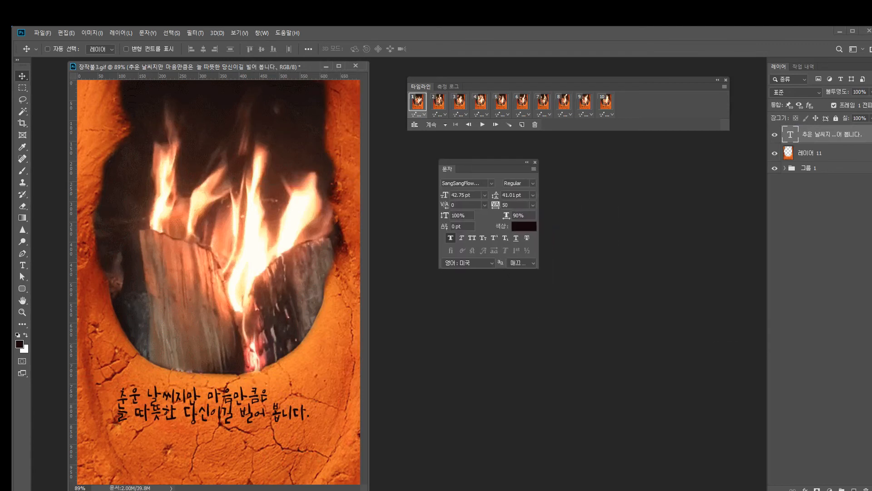
pyautogui.click(532, 195)
pyautogui.click(518, 203)
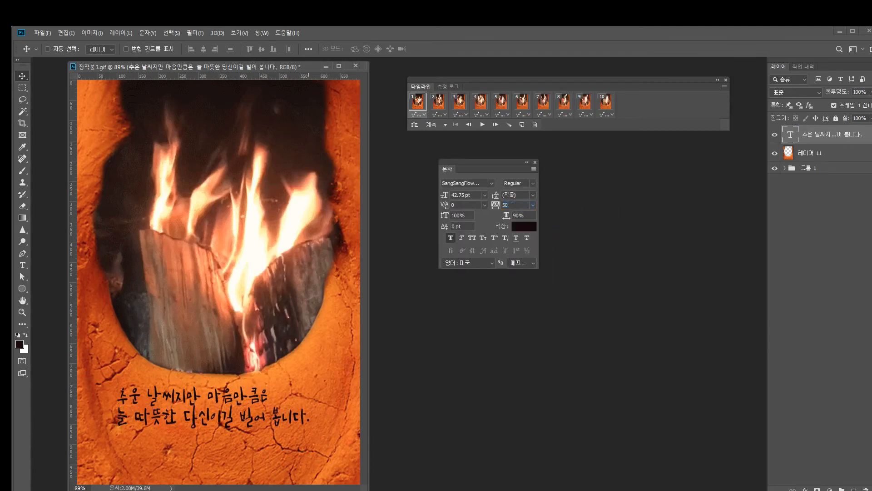
pyautogui.moveTo(227, 400); pyautogui.dragTo(219, 409)
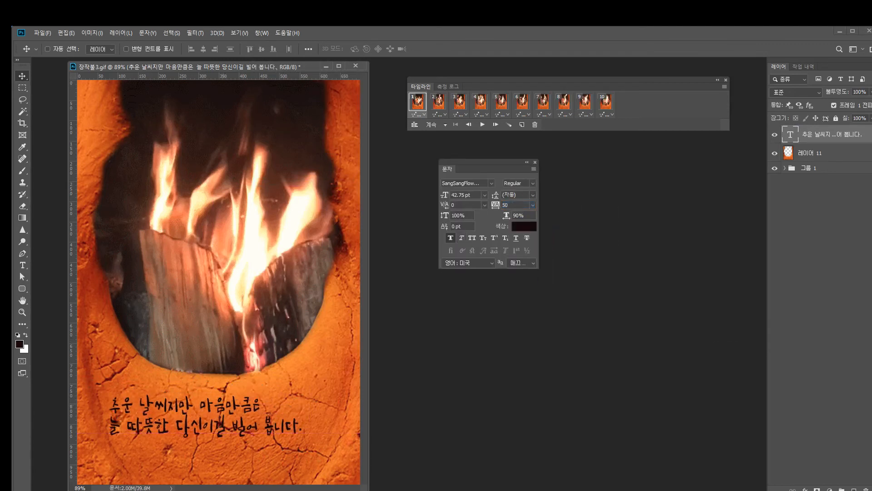
pyautogui.click(485, 195)
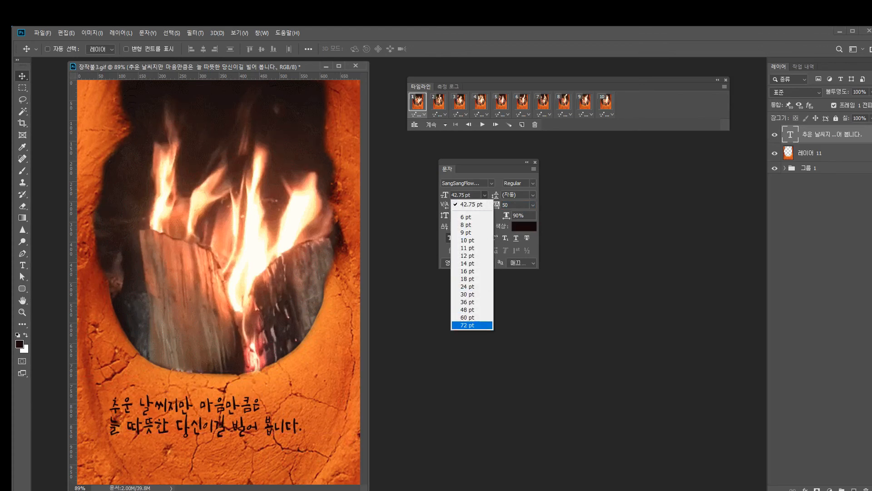
pyautogui.click(472, 317)
pyautogui.moveTo(202, 389); pyautogui.dragTo(225, 389)
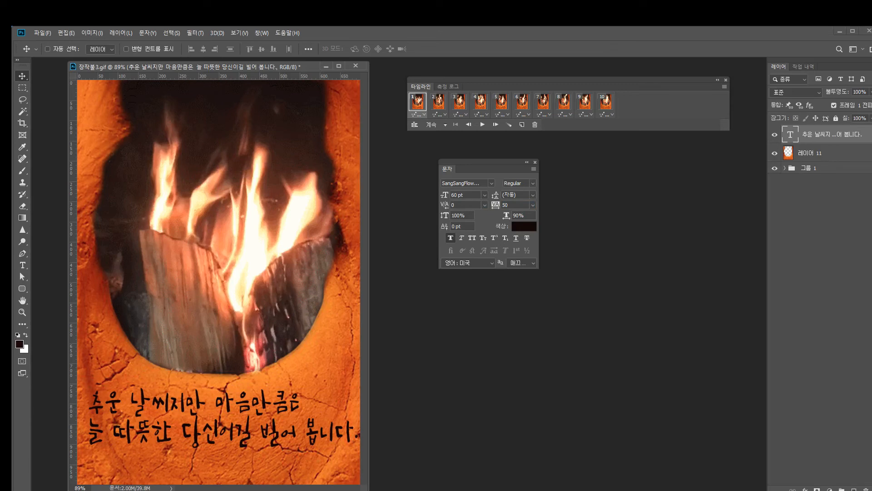
# Step: Add a drop shadow and a red color overlay (ff0000) to the greeting text layer
pyautogui.click(805, 489)
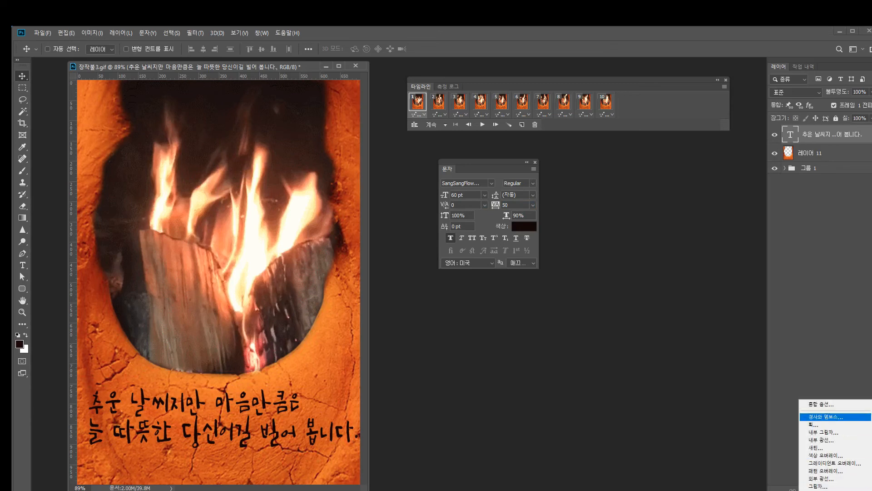
pyautogui.click(820, 486)
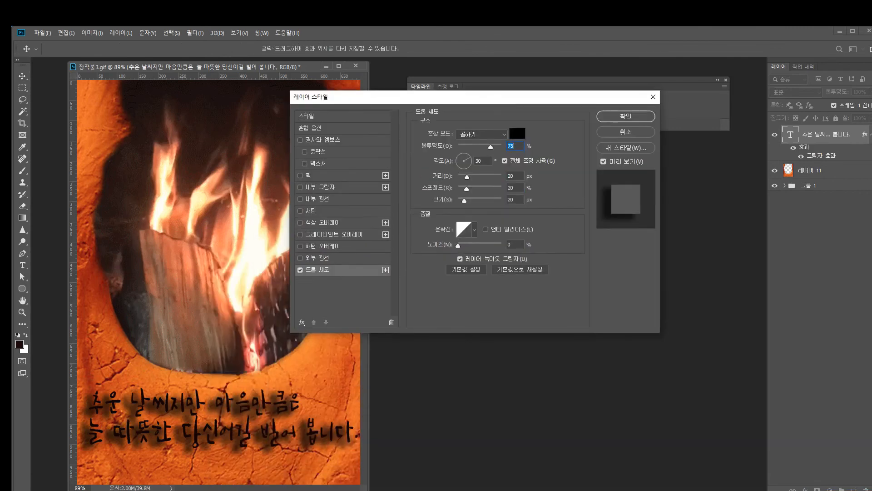
pyautogui.click(323, 222)
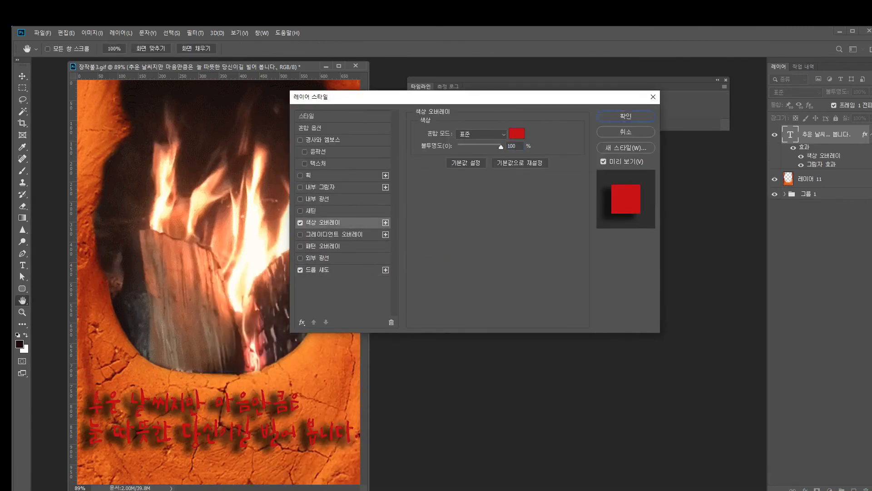
pyautogui.click(517, 133)
pyautogui.write('ff0000')
pyautogui.press('Return')
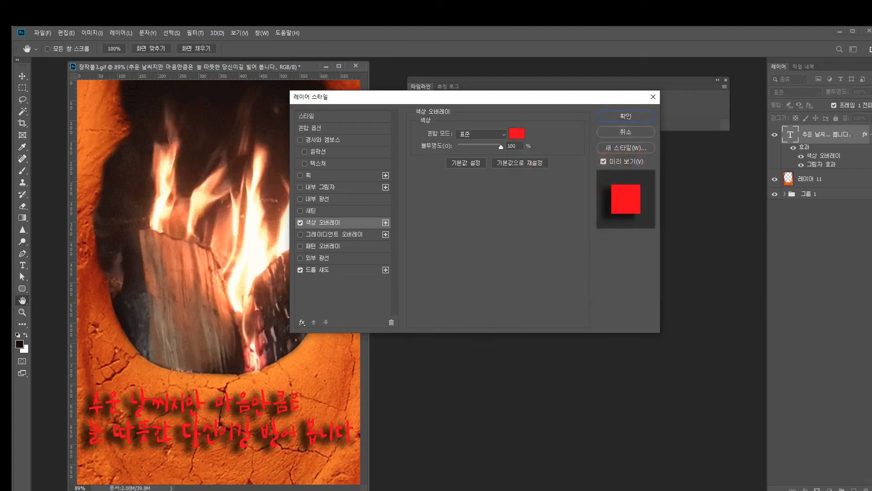
# Step: Set the text's drop shadow to 10 px distance, 5% spread, 10 px size and a 120° angle
pyautogui.click(324, 269)
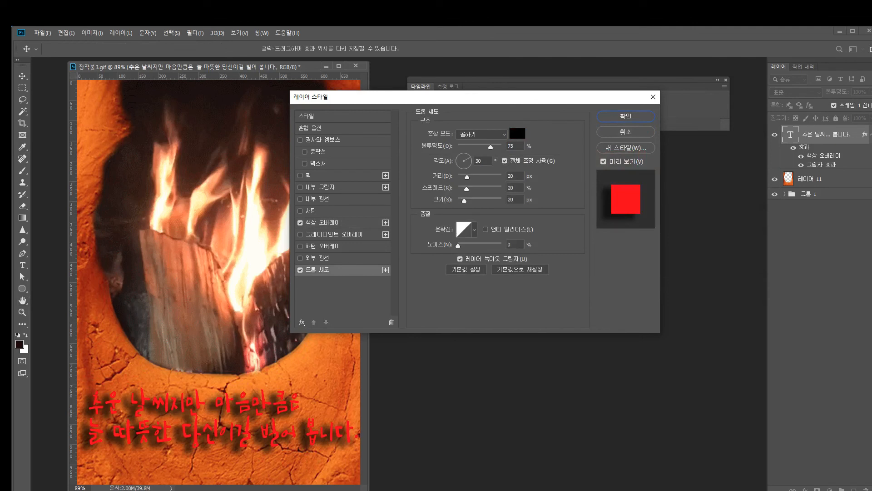
pyautogui.click(511, 176)
pyautogui.write('10')
pyautogui.press('Tab')
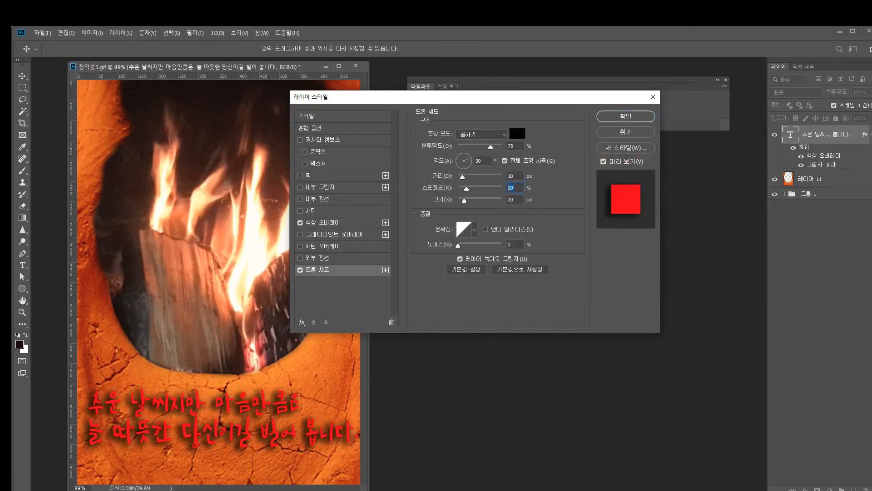
pyautogui.write('5')
pyautogui.press('Tab')
pyautogui.write('10')
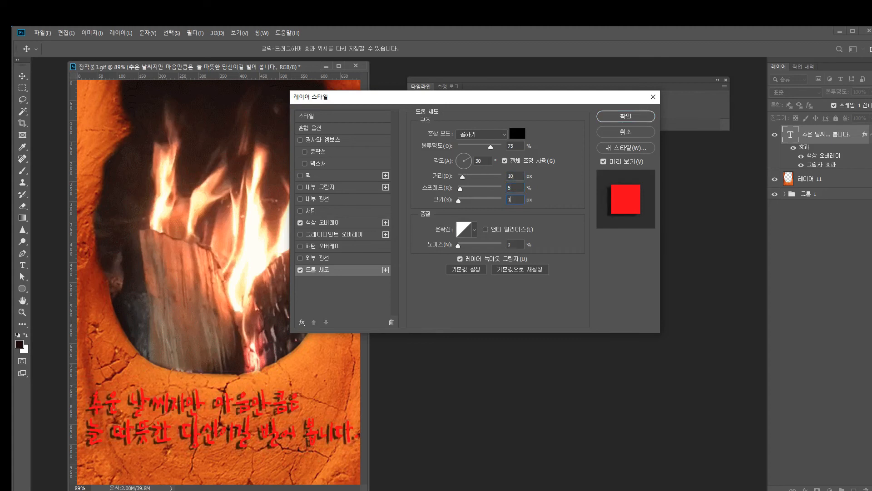
pyautogui.press('Tab')
pyautogui.write('120')
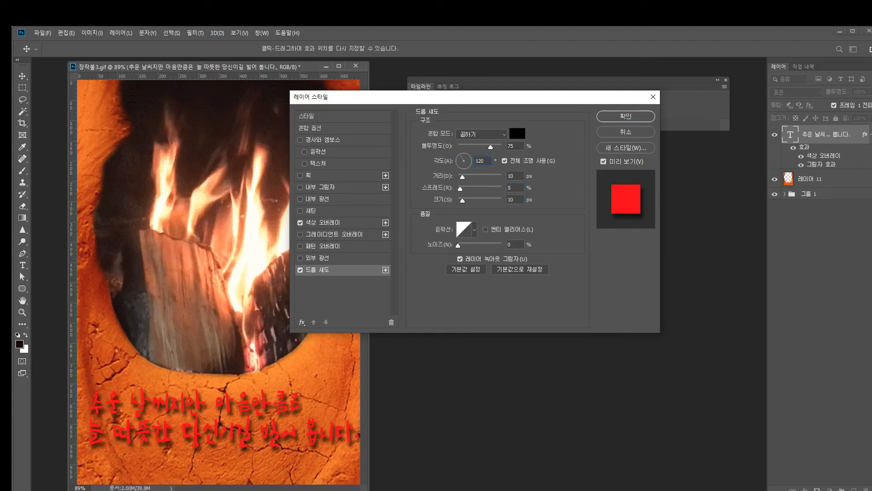
# Step: Add a 3 px white outside stroke to the greeting text and apply the layer style
pyautogui.click(318, 175)
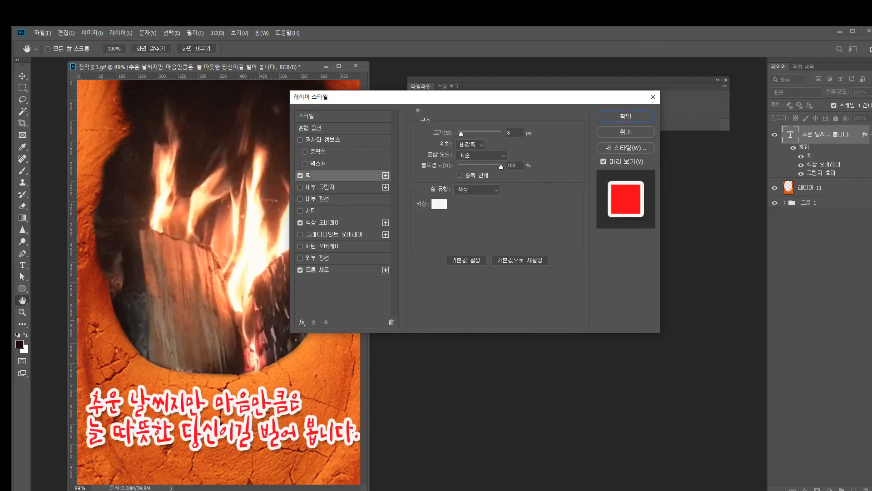
pyautogui.press('Tab')
pyautogui.write('3')
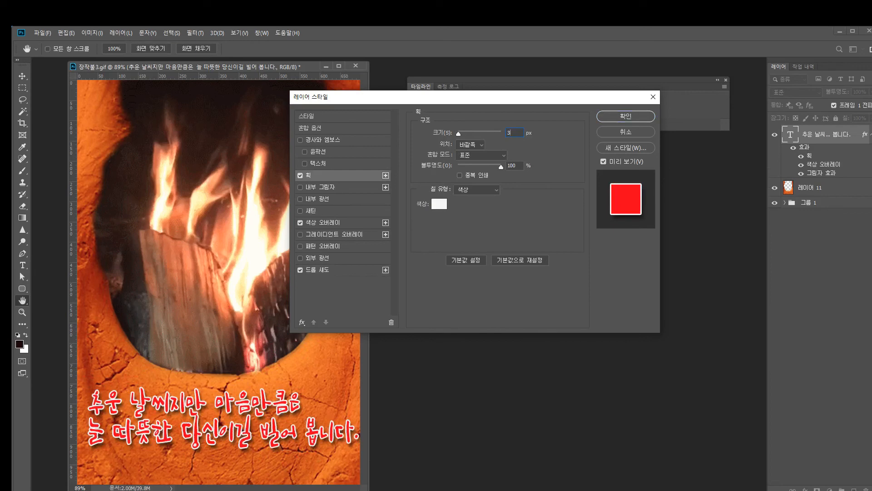
pyautogui.press('Return')
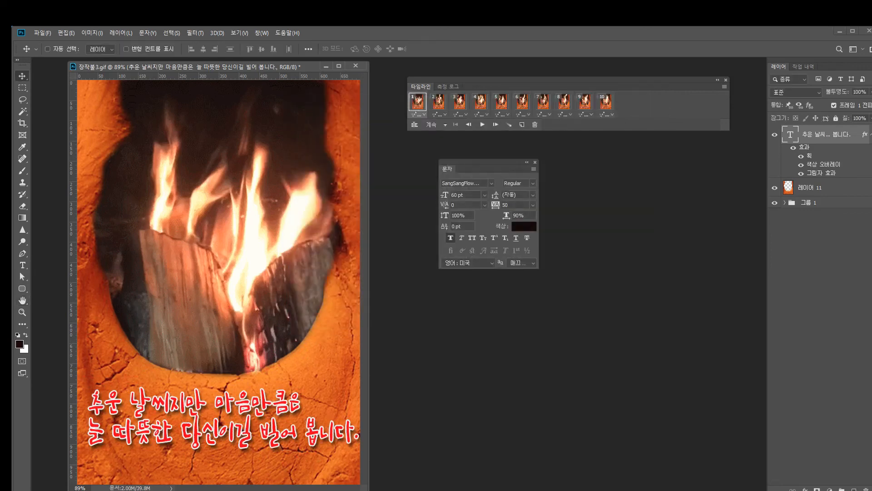
# Step: Convert the greeting text layer to a smart object and preview the animation playback
pyautogui.rightClick(812, 135)
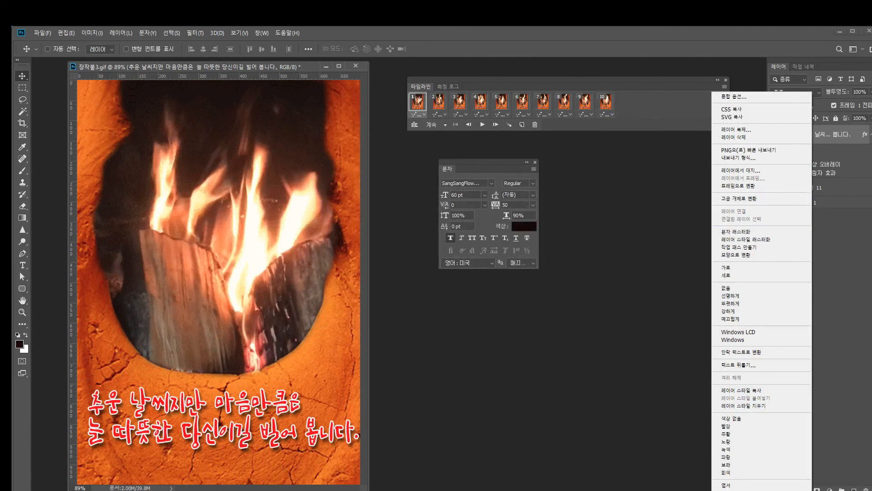
pyautogui.click(735, 198)
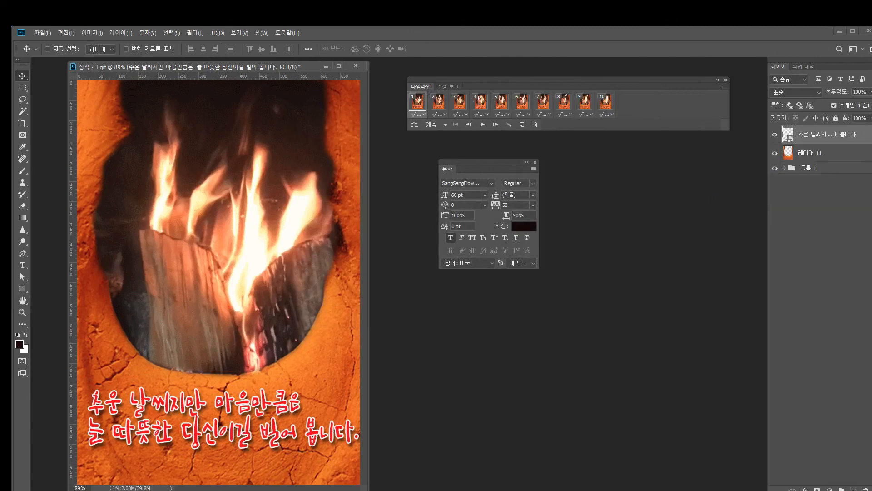
pyautogui.press('space')
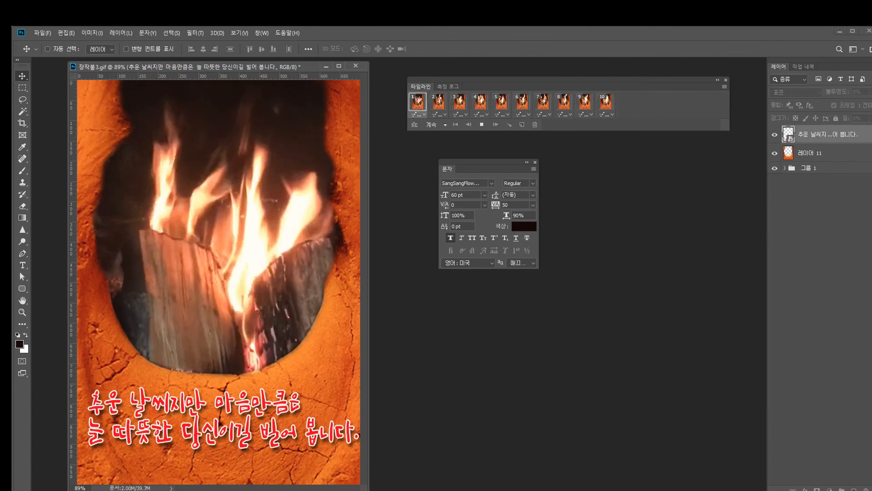
pyautogui.press('space')
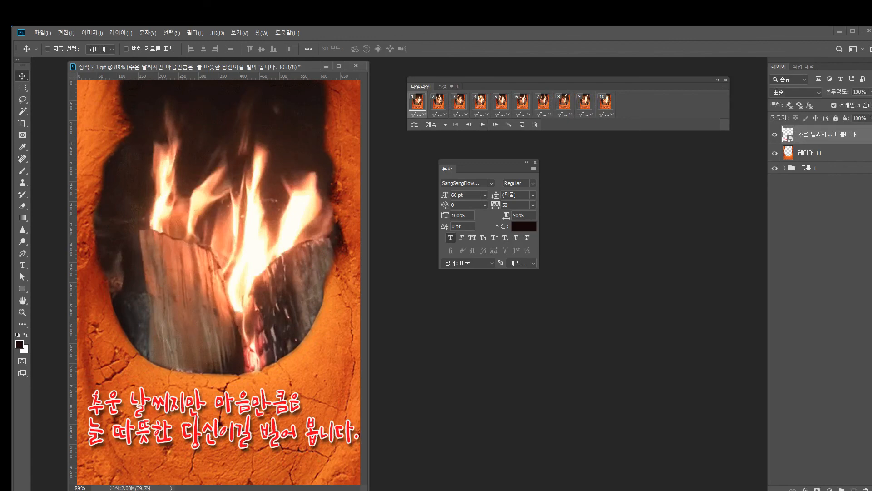
# Step: Start a Save for Web (Legacy) export of the animated clay fireplace card as a GIF
pyautogui.click(42, 33)
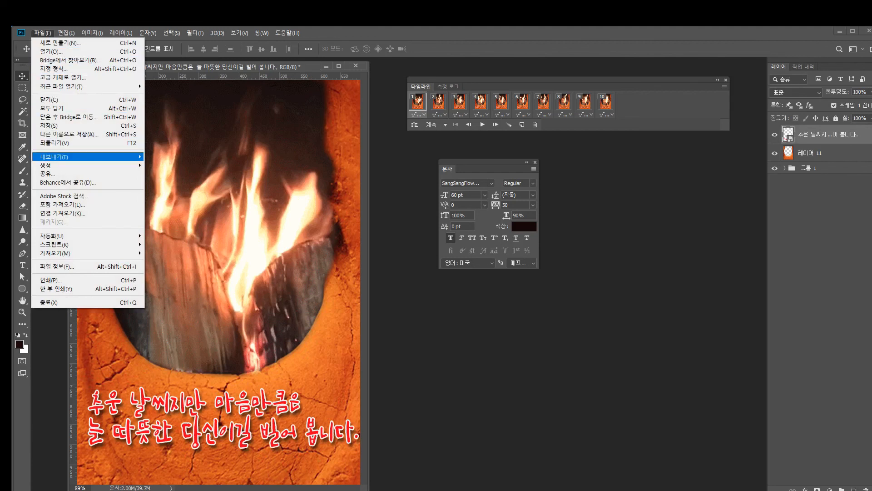
pyautogui.moveTo(59, 156)
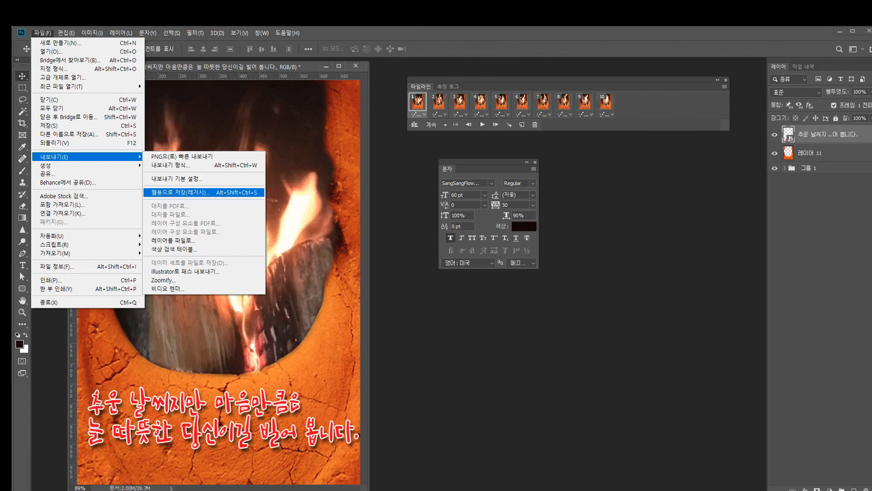
pyautogui.click(182, 192)
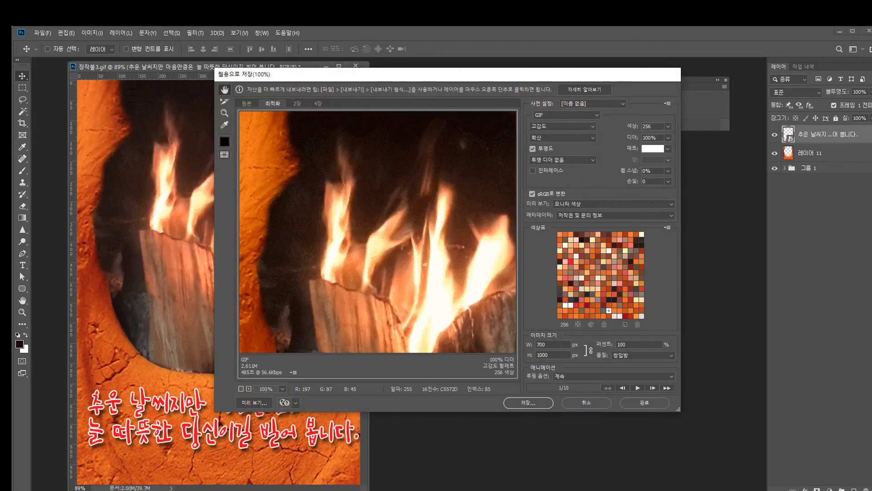
pyautogui.moveTo(303, 78); pyautogui.dragTo(391, 77)
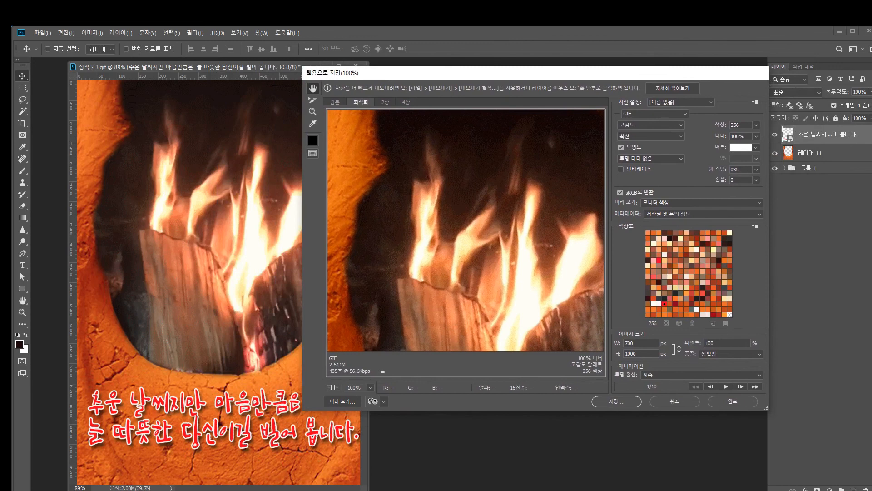